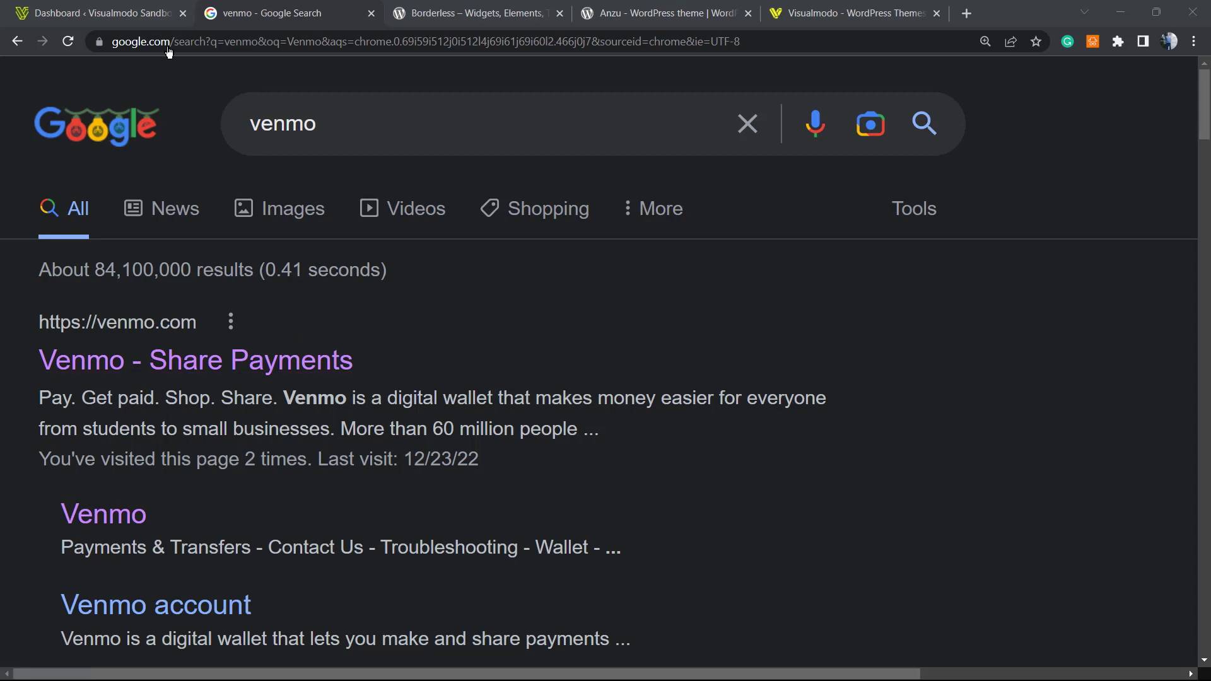
Step: Go to Plugins > Add New in the WordPress admin
left_click(117, 9)
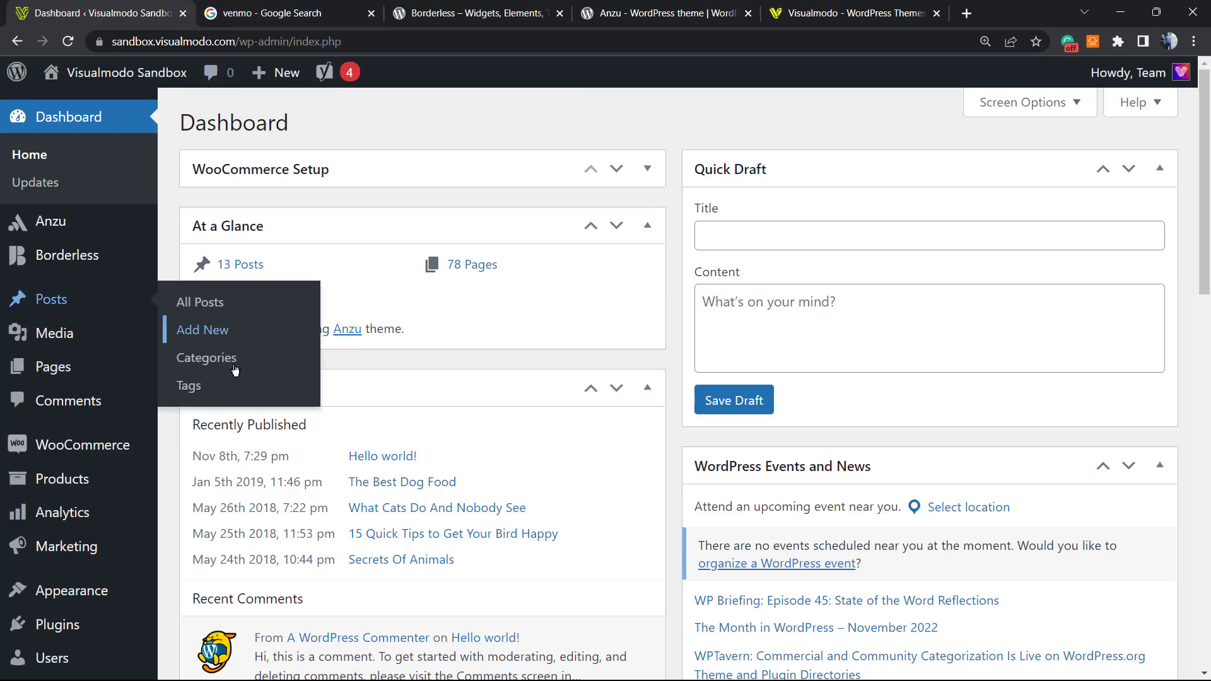
scroll(201, 368, "down", 3)
mouse_move(87, 453)
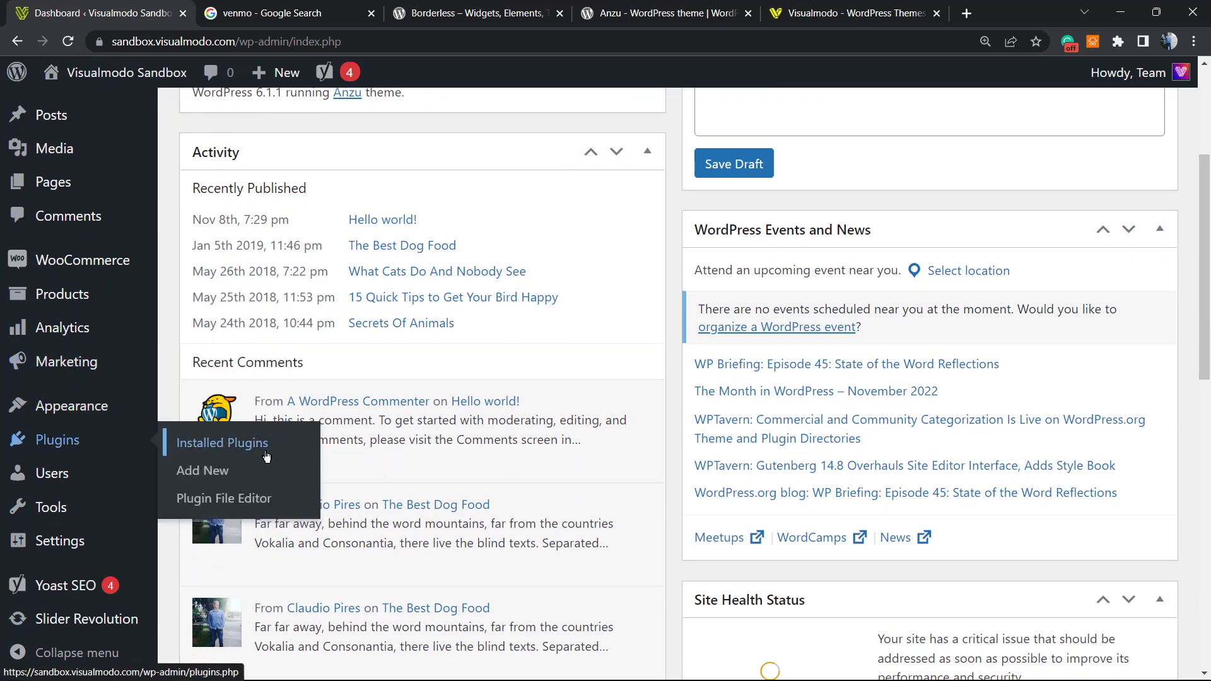
left_click(212, 473)
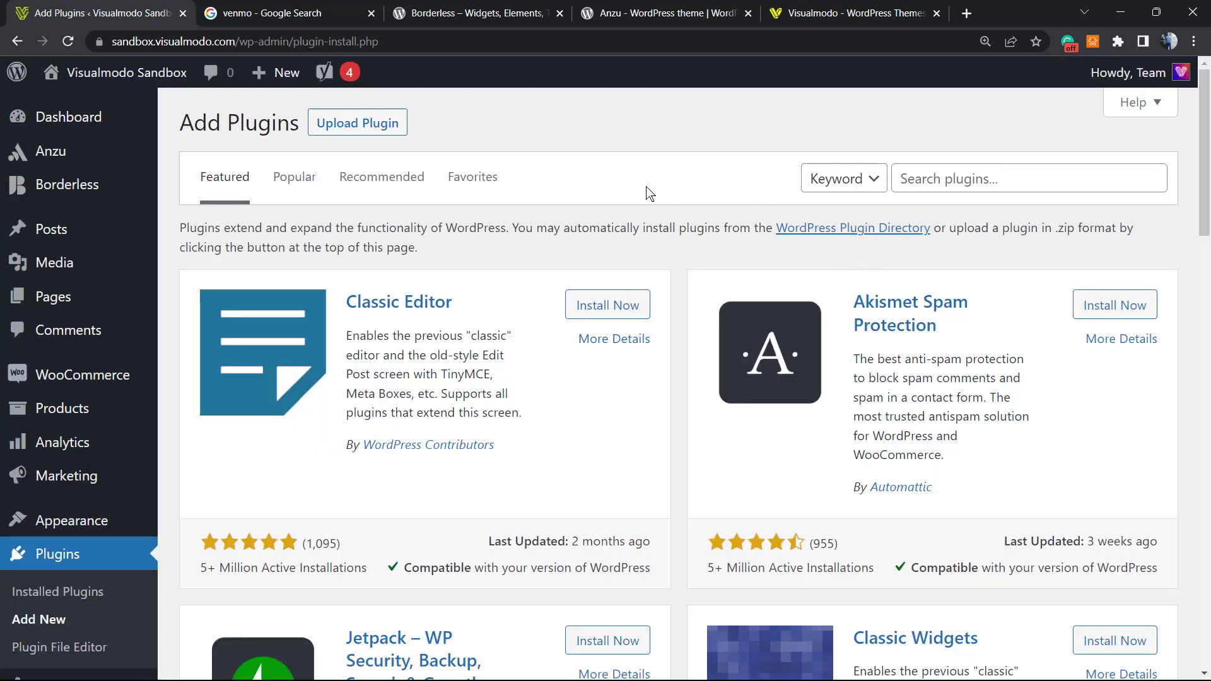
Step: Copy the search term 'venmo' from the Google tab for the plugin search box
left_click(971, 187)
left_click(287, 13)
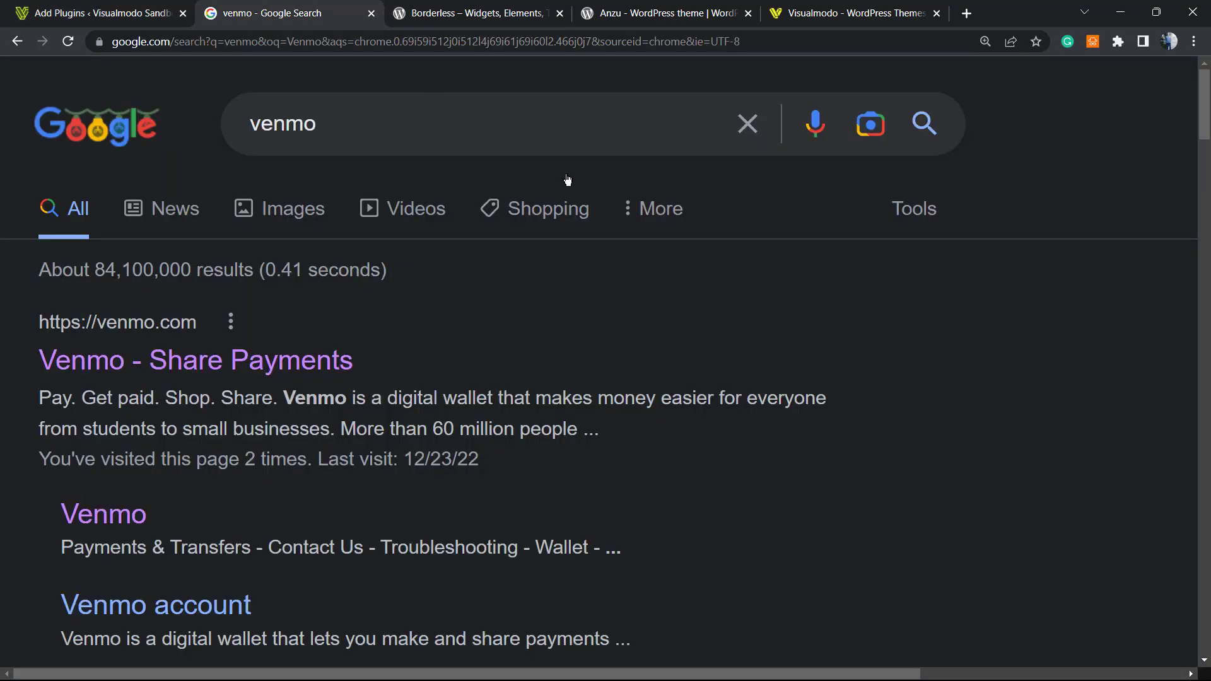
left_click(550, 120)
key("ctrl+c")
left_click(101, 13)
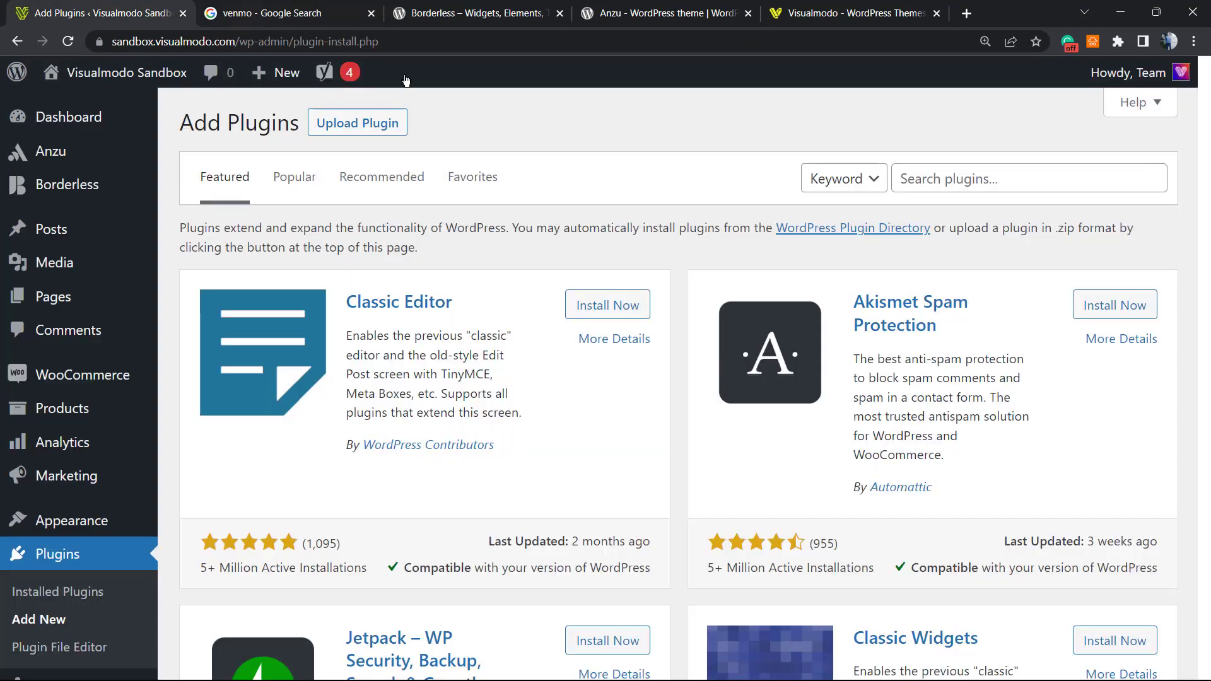
Step: Search plugins for 'venmo' to list 32 results, led by Checkout with Venmo on Woocommerce
key("ctrl+v")
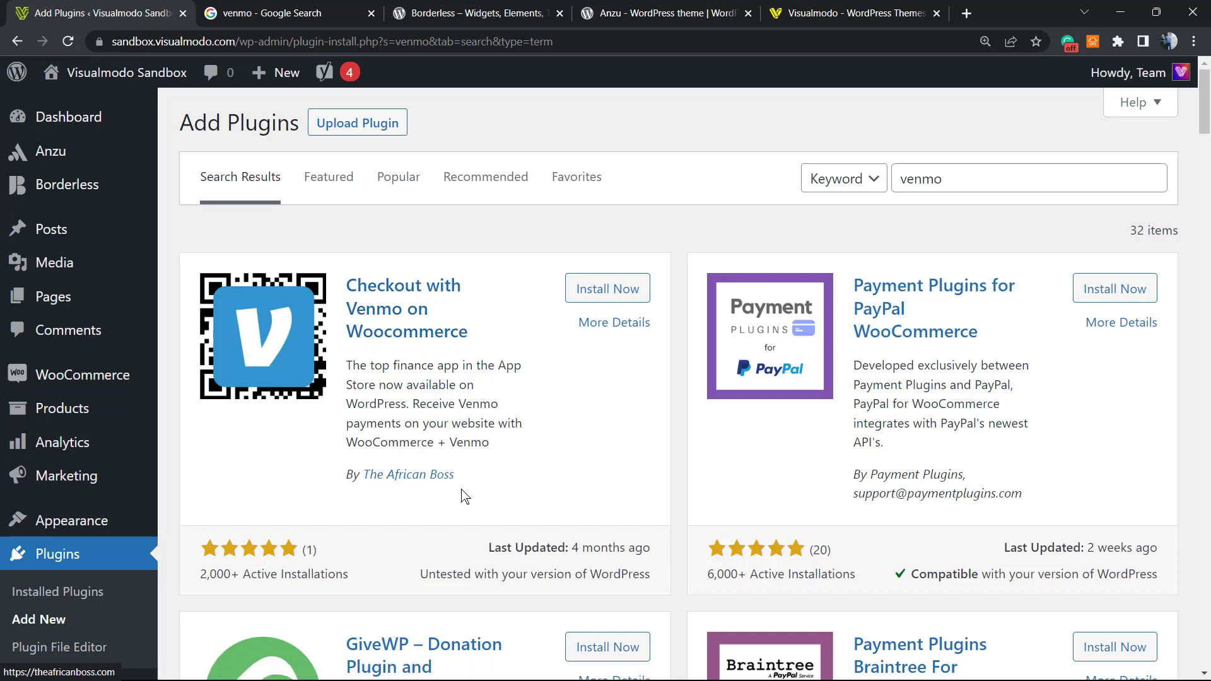
left_click_drag(455, 478, 375, 478)
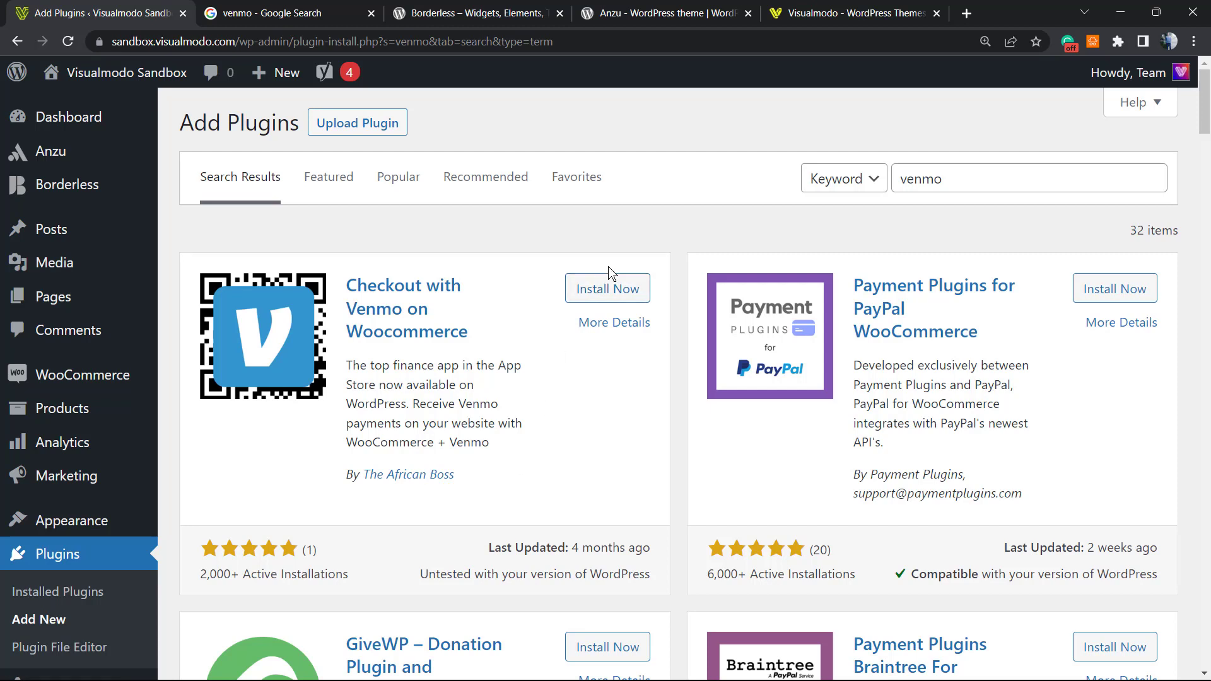
Step: Install the Checkout with Venmo on Woocommerce plugin
left_click(612, 287)
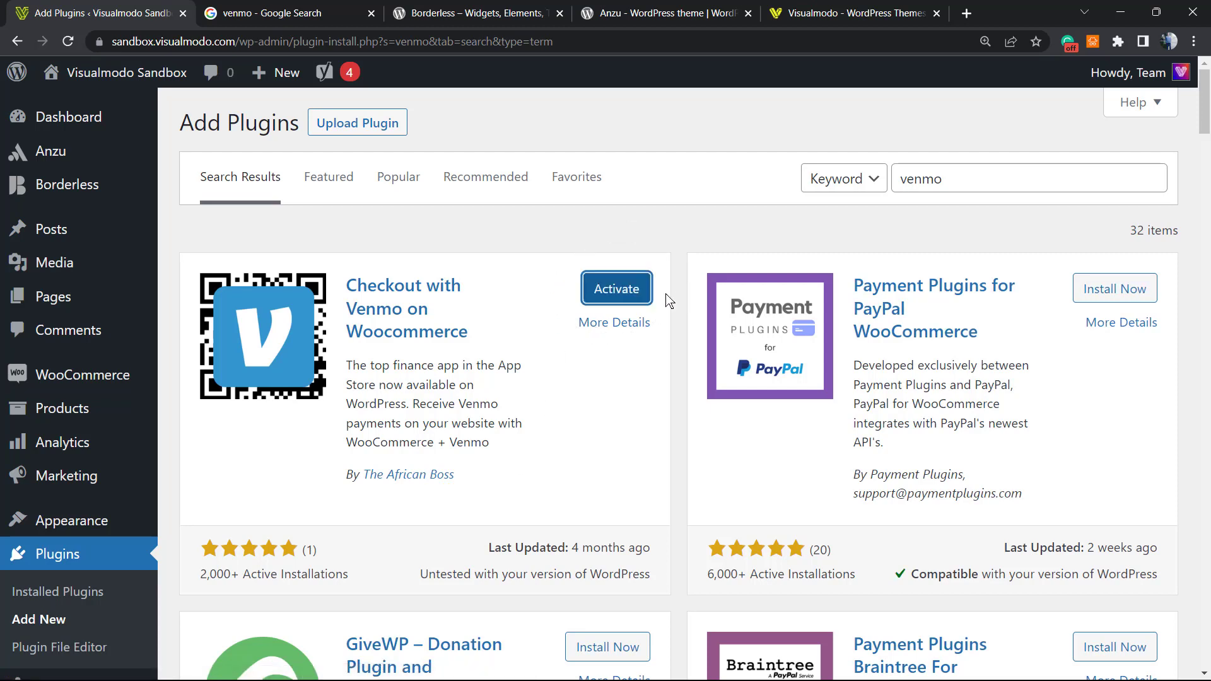
left_click(621, 301)
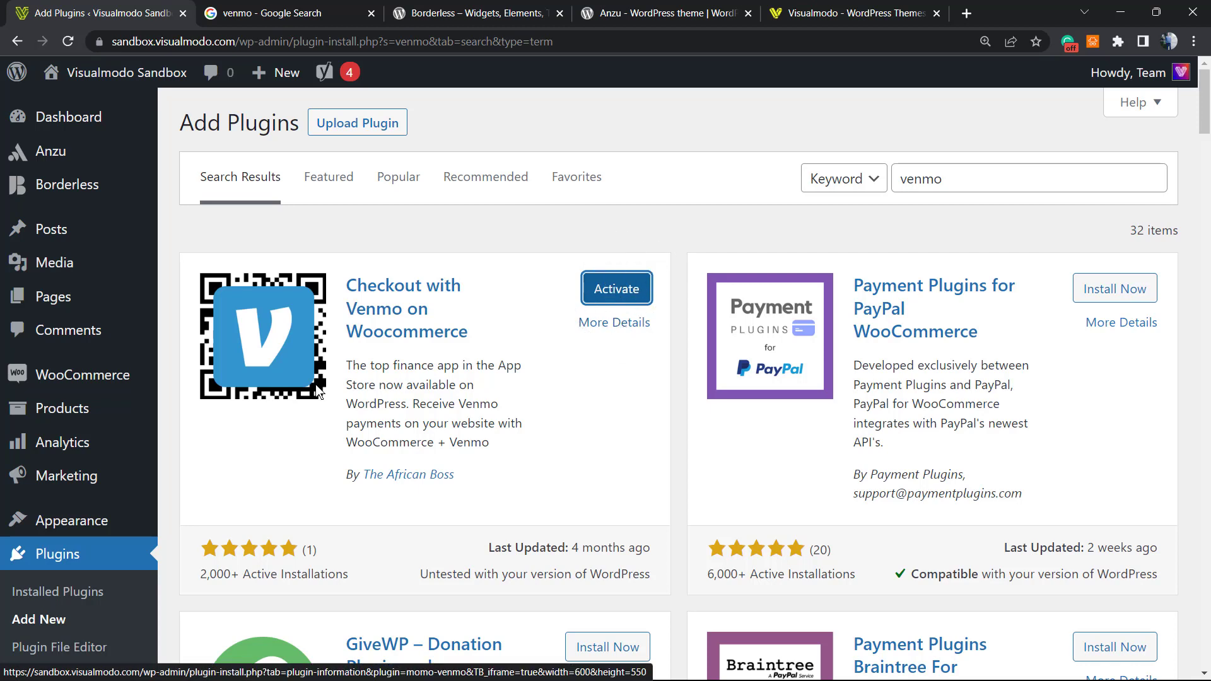
mouse_move(91, 381)
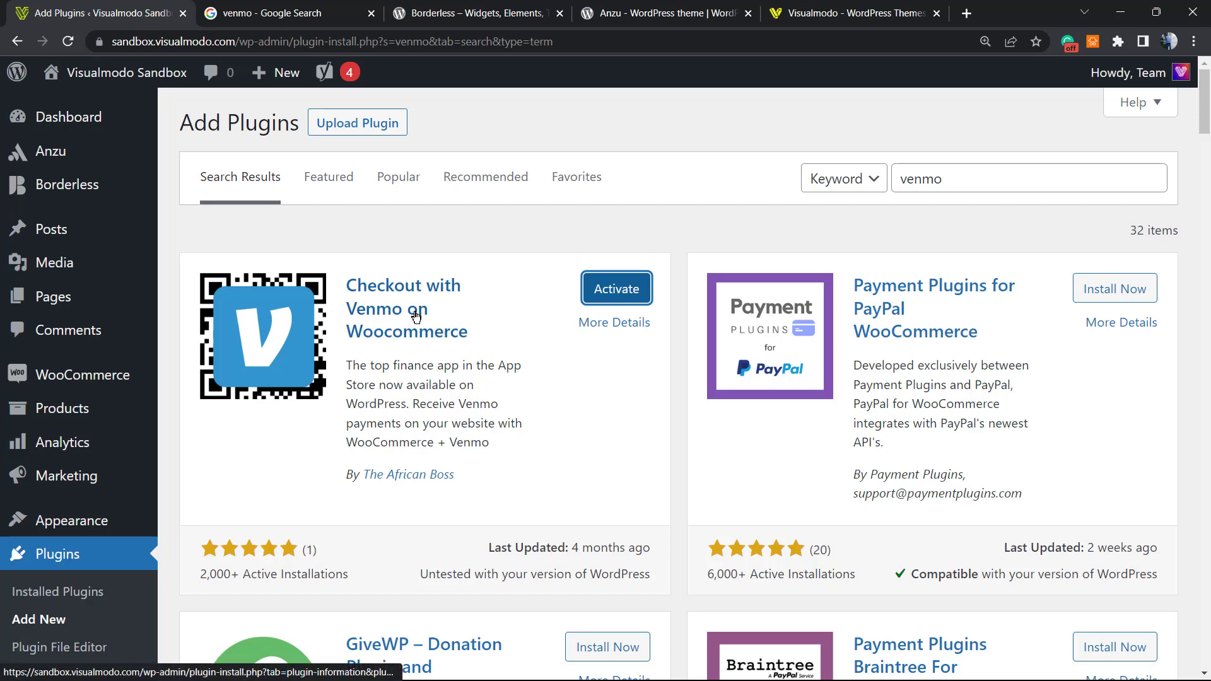
Step: Activate the Venmo plugin and skip the Freemius opt-in to reach its payment settings
left_click(617, 289)
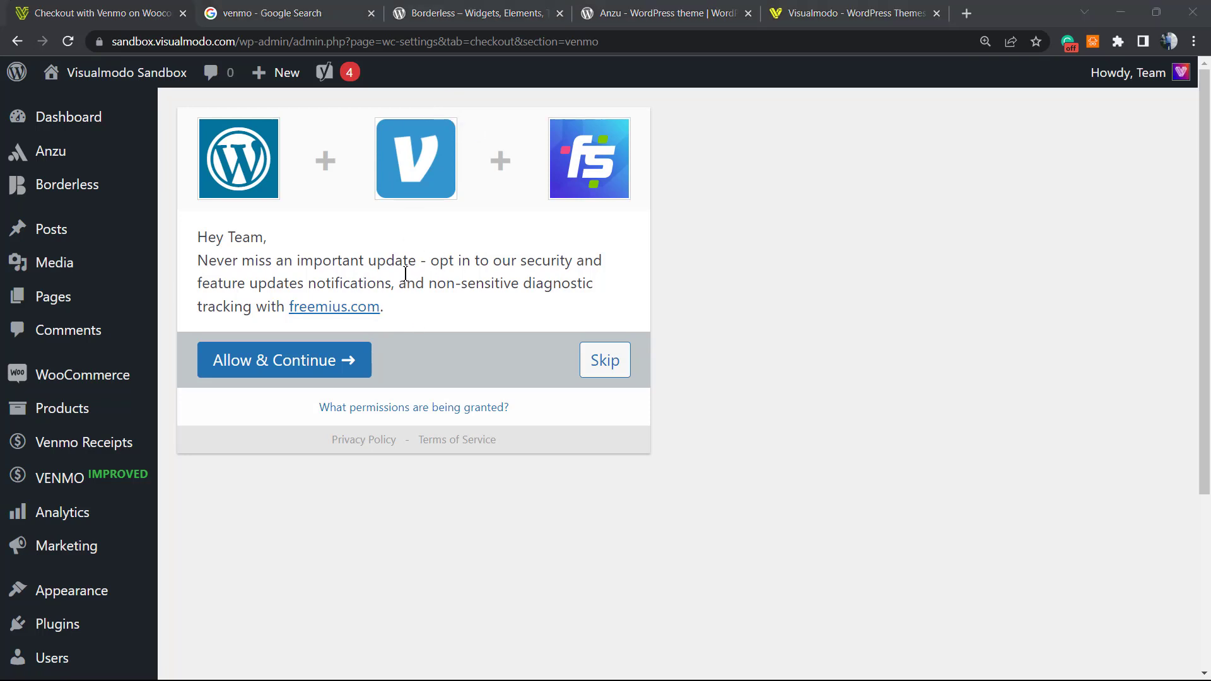
left_click(582, 366)
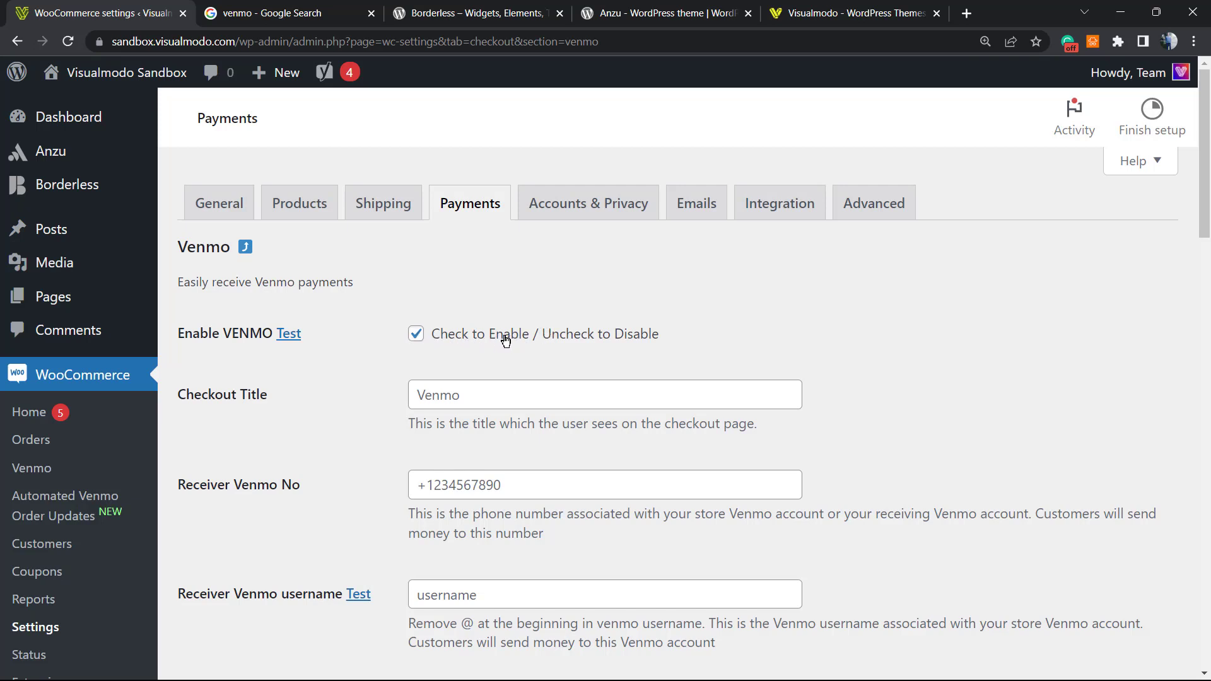
Step: Go through the Checkout Title, Receiver Venmo No, username and owner's name fields
left_click(532, 394)
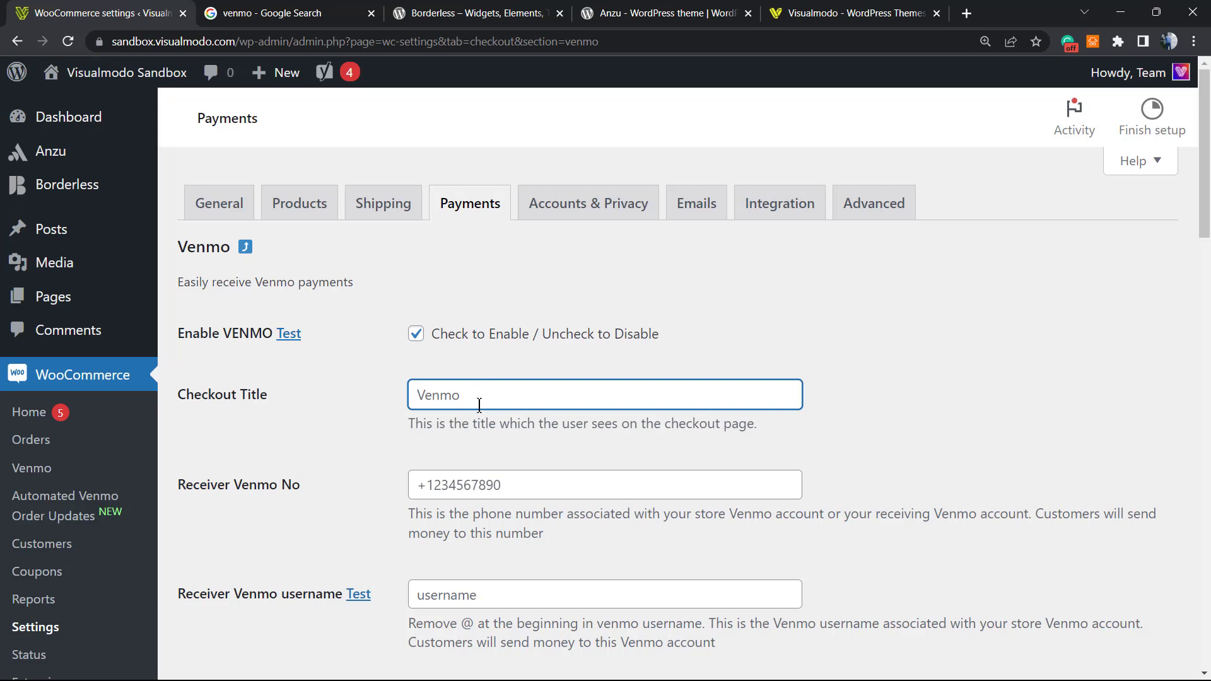
scroll(334, 444, "down", 1)
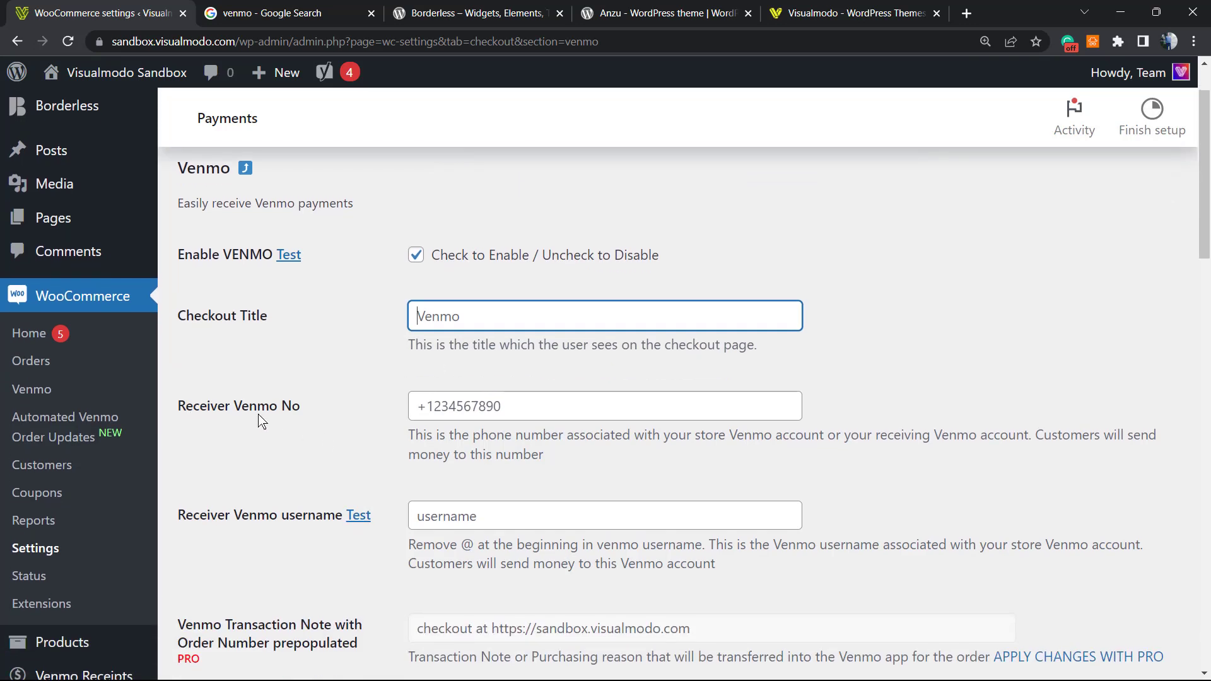
left_click(481, 405)
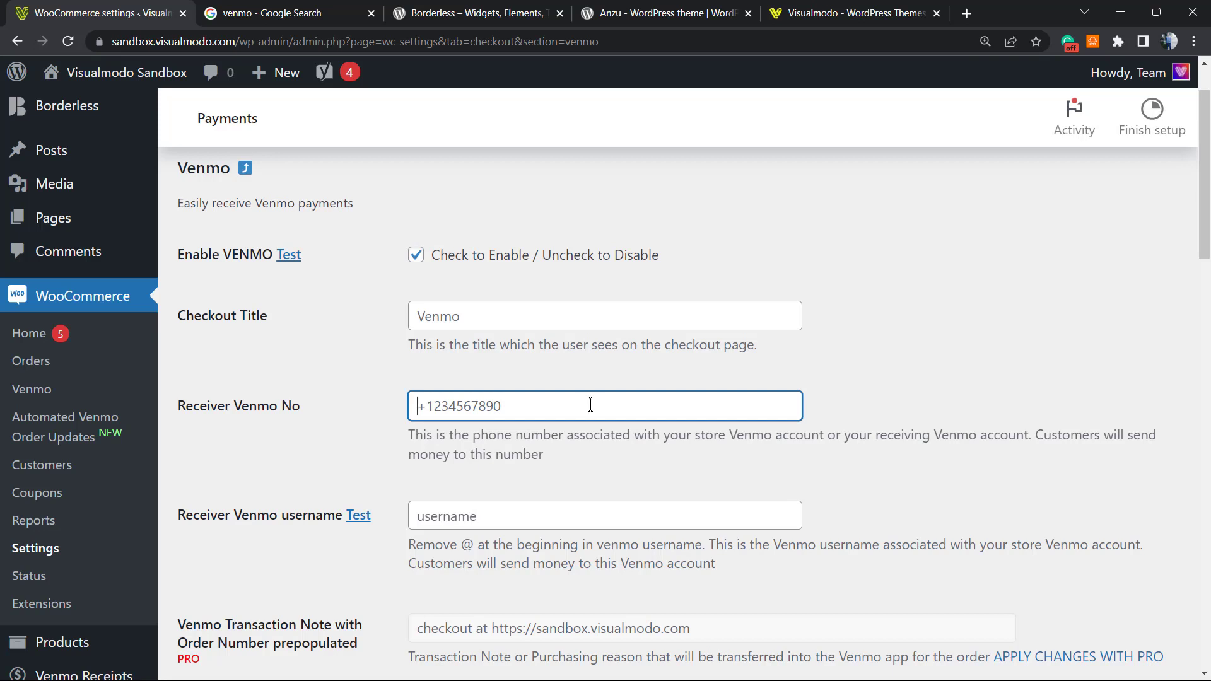
scroll(555, 413, "down", 1)
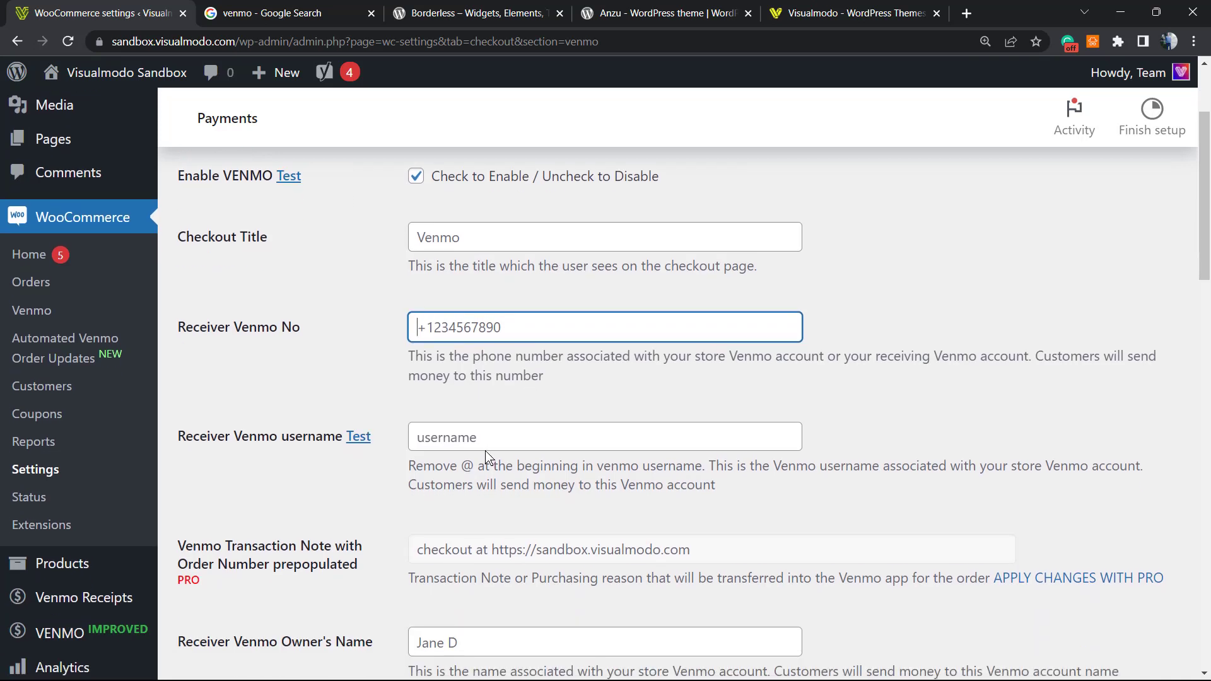
left_click(483, 430)
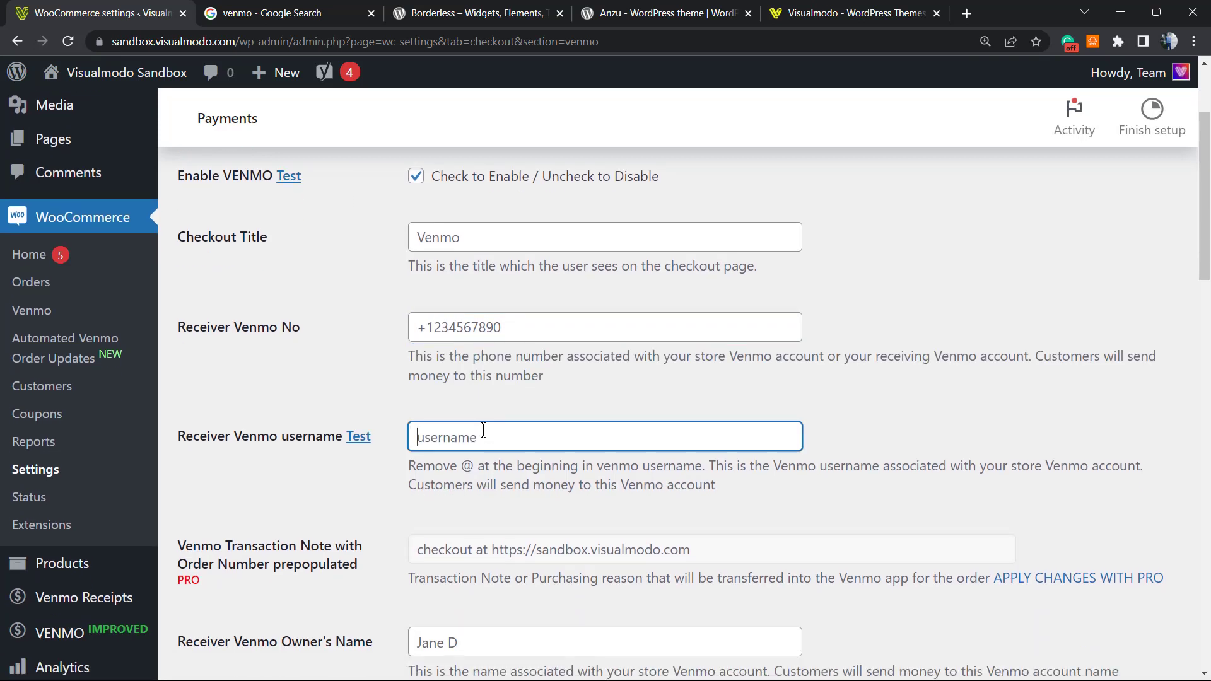
scroll(484, 431, "down", 1)
scroll(491, 429, "down", 1)
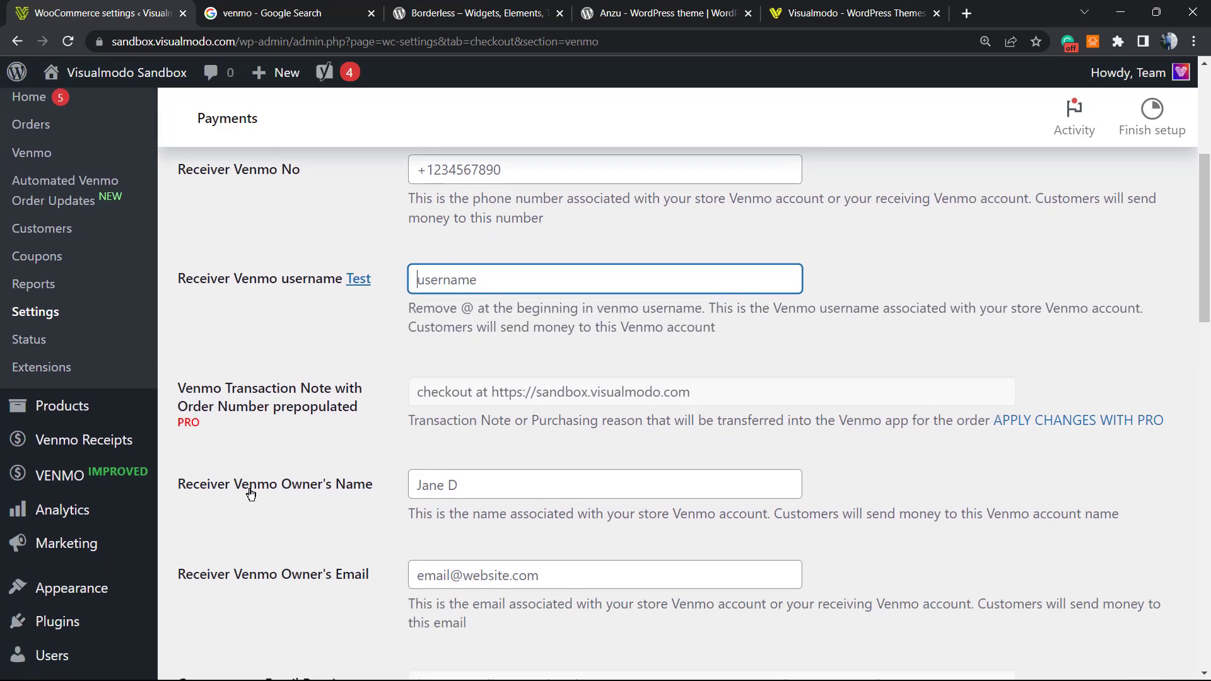
left_click(470, 486)
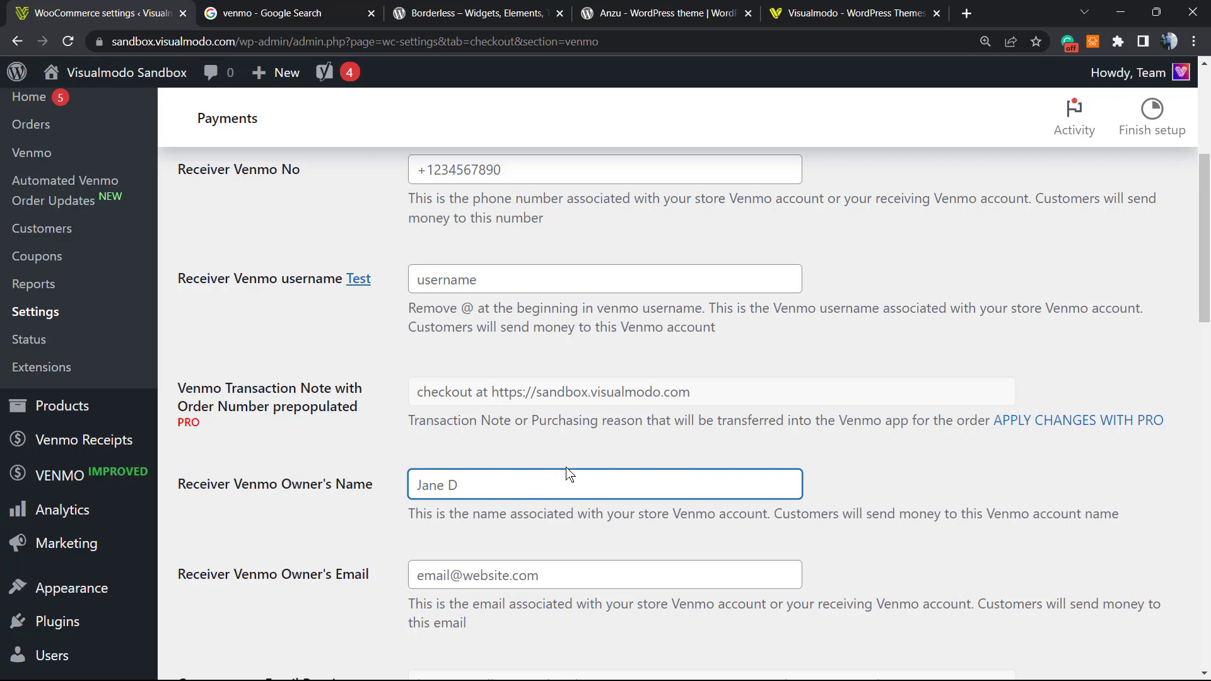
Step: Save the Venmo payment settings with Venmo enabled and title Venmo
scroll(555, 504, "down", 1)
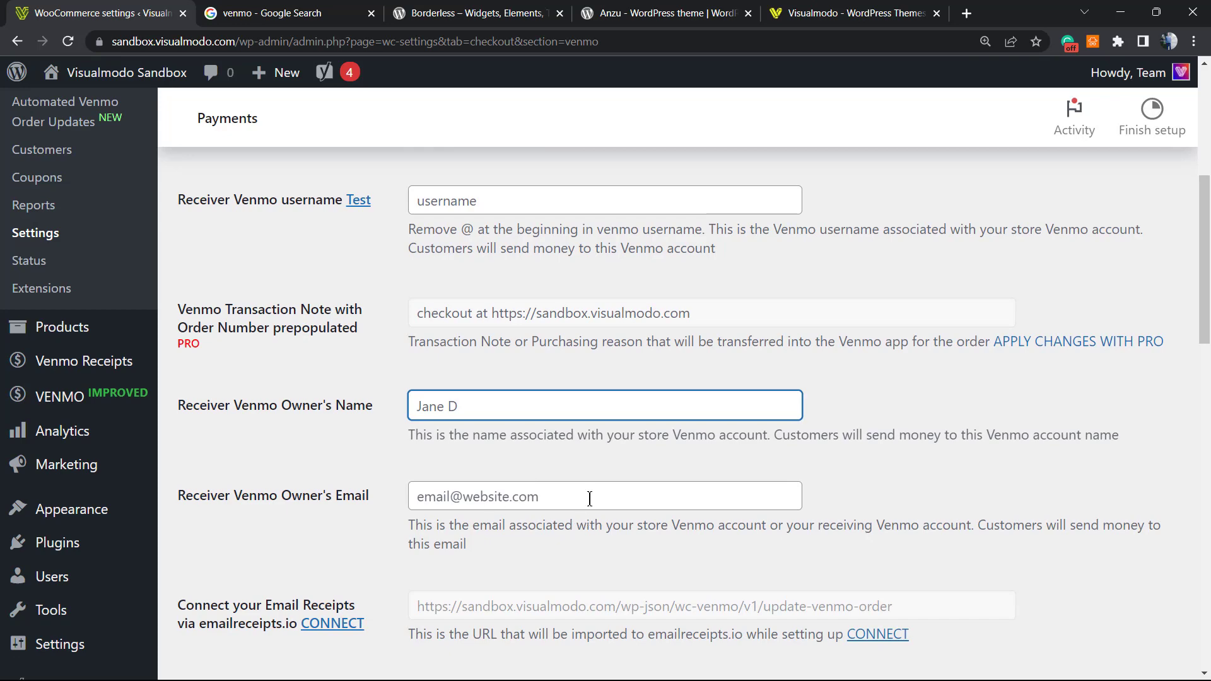
scroll(586, 497, "down", 2)
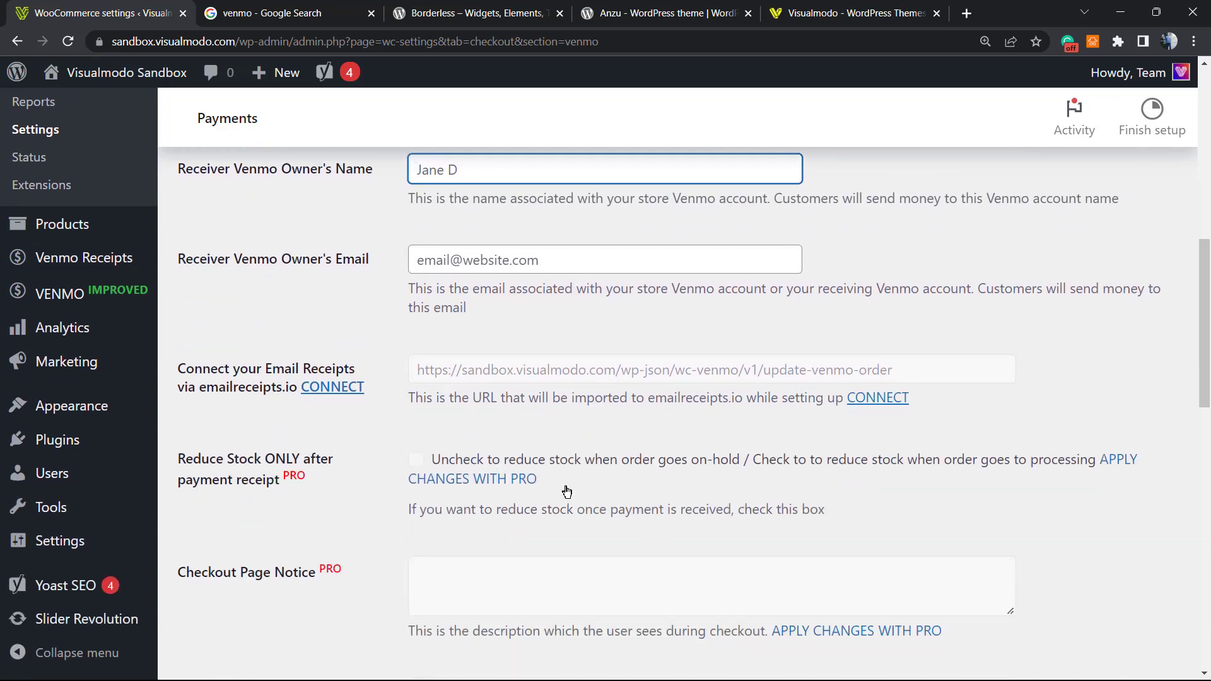
scroll(566, 492, "down", 15)
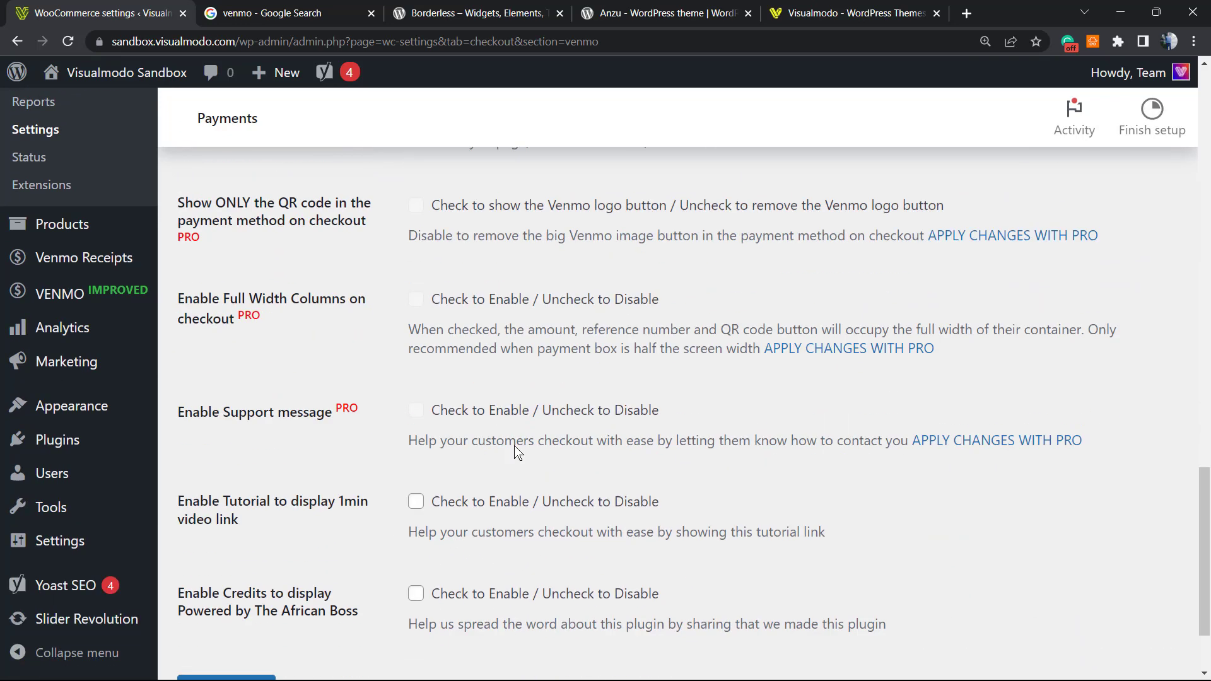
scroll(514, 445, "down", 2)
scroll(504, 445, "up", 2)
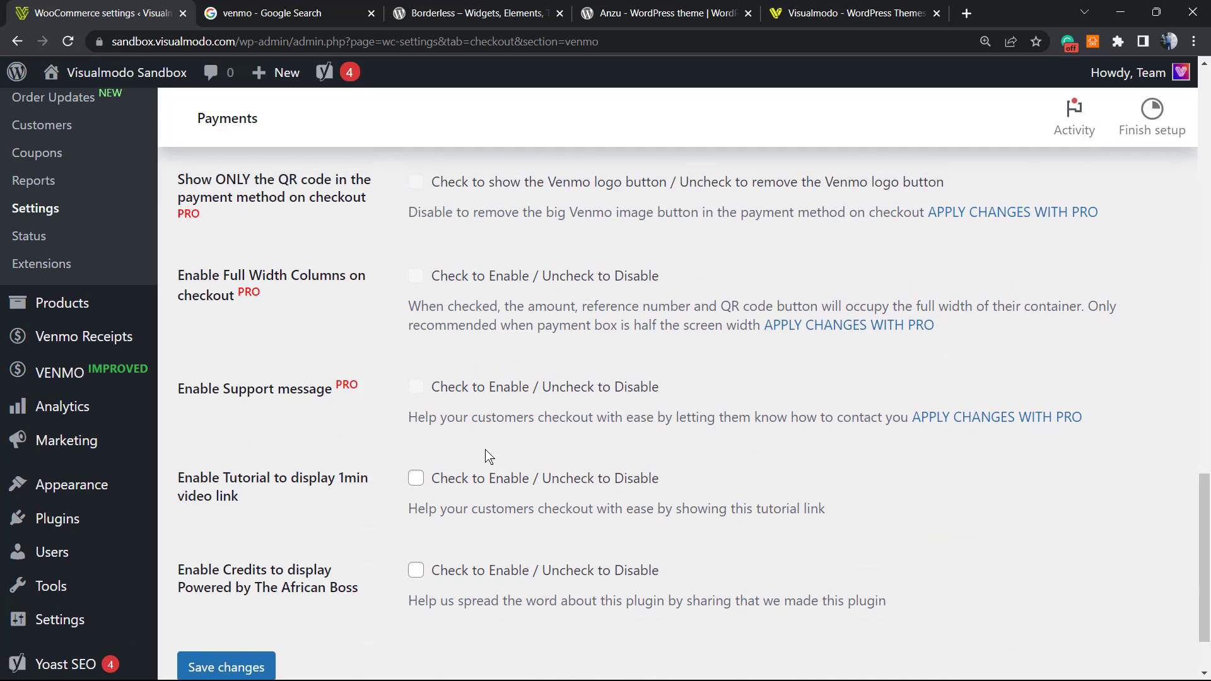
scroll(487, 453, "up", 2)
scroll(451, 415, "down", 3)
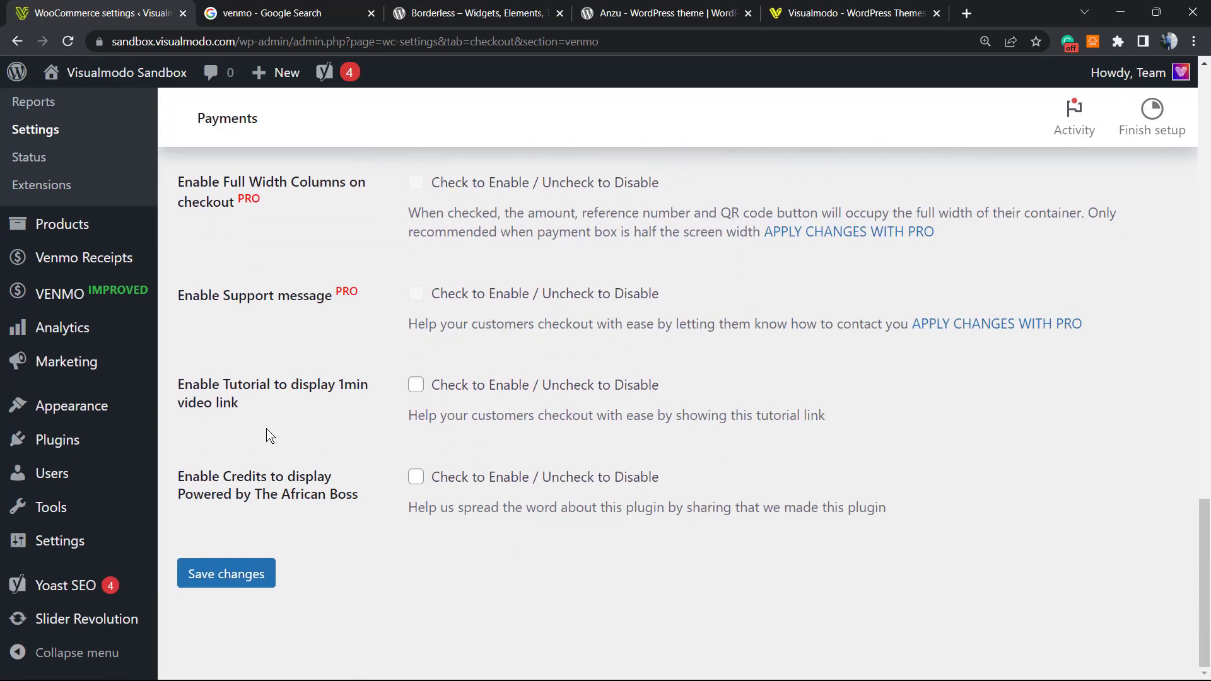
left_click(217, 579)
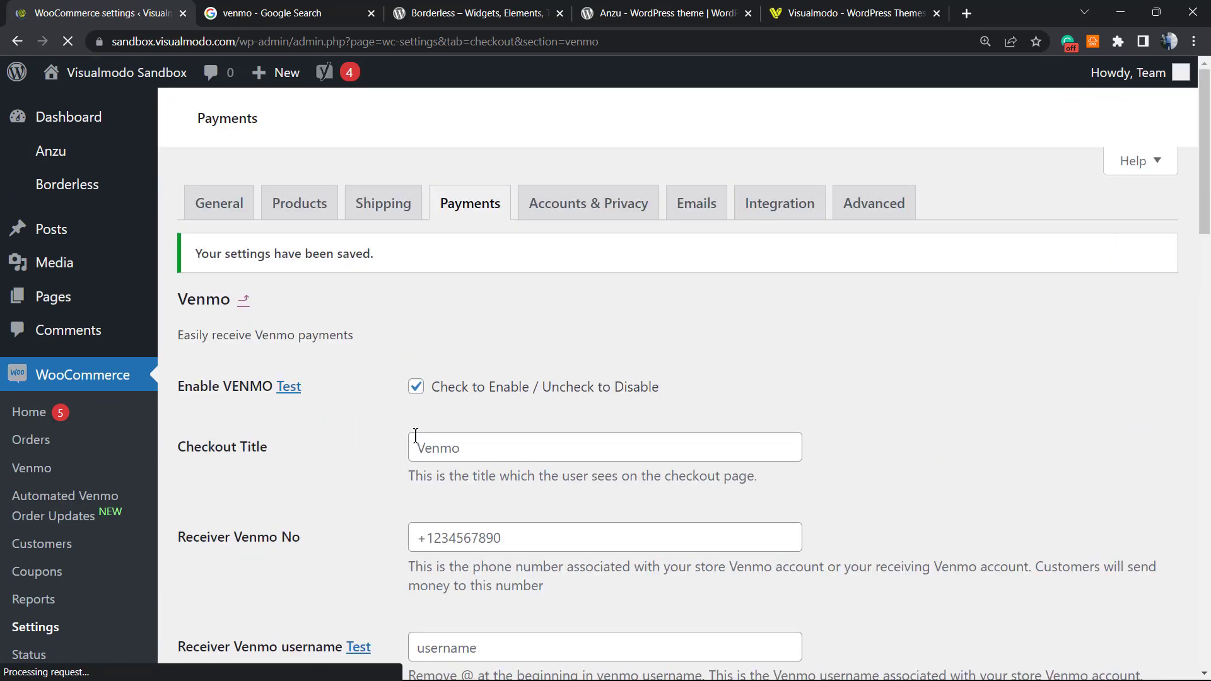
scroll(407, 429, "down", 2)
scroll(407, 423, "down", 3)
scroll(405, 343, "up", 5)
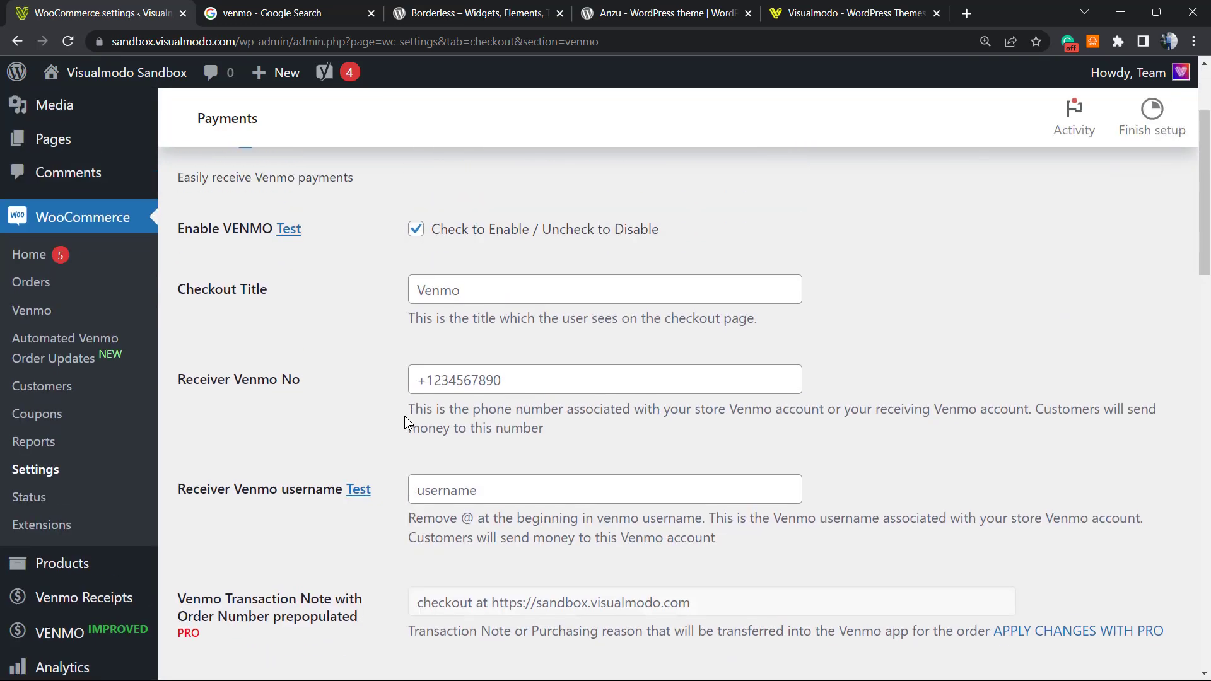
Step: Open the site's front end in a new tab
mouse_move(85, 72)
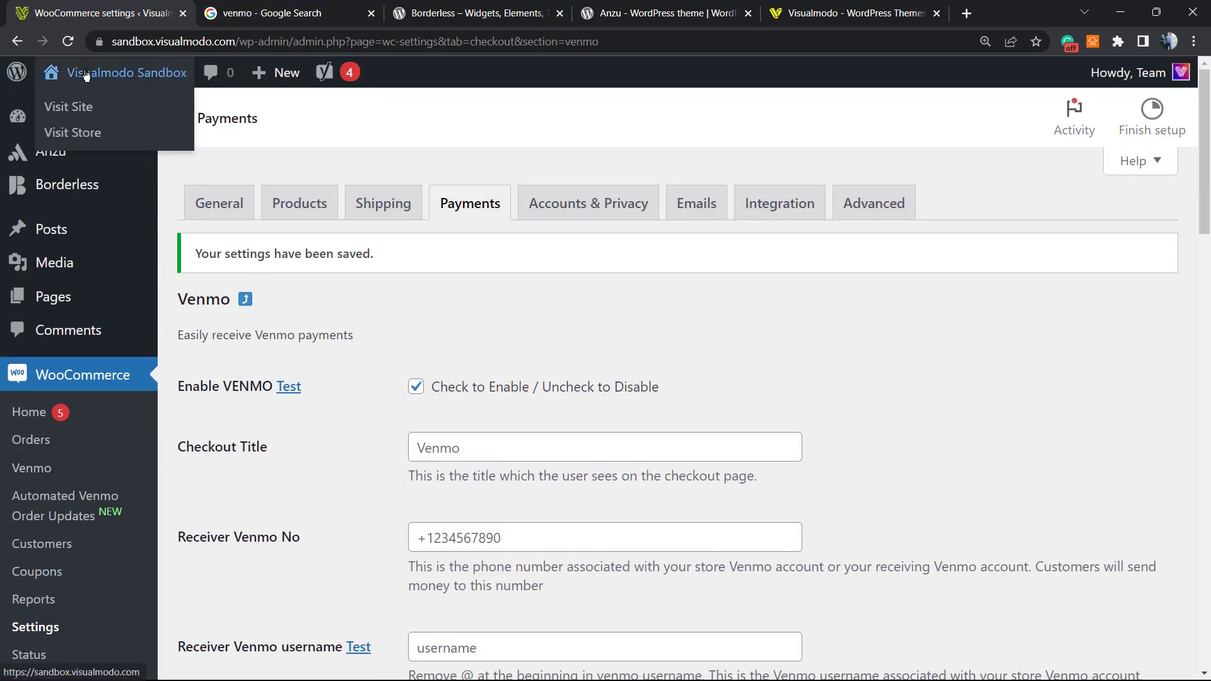
right_click(77, 111)
left_click(74, 115)
left_click(240, 13)
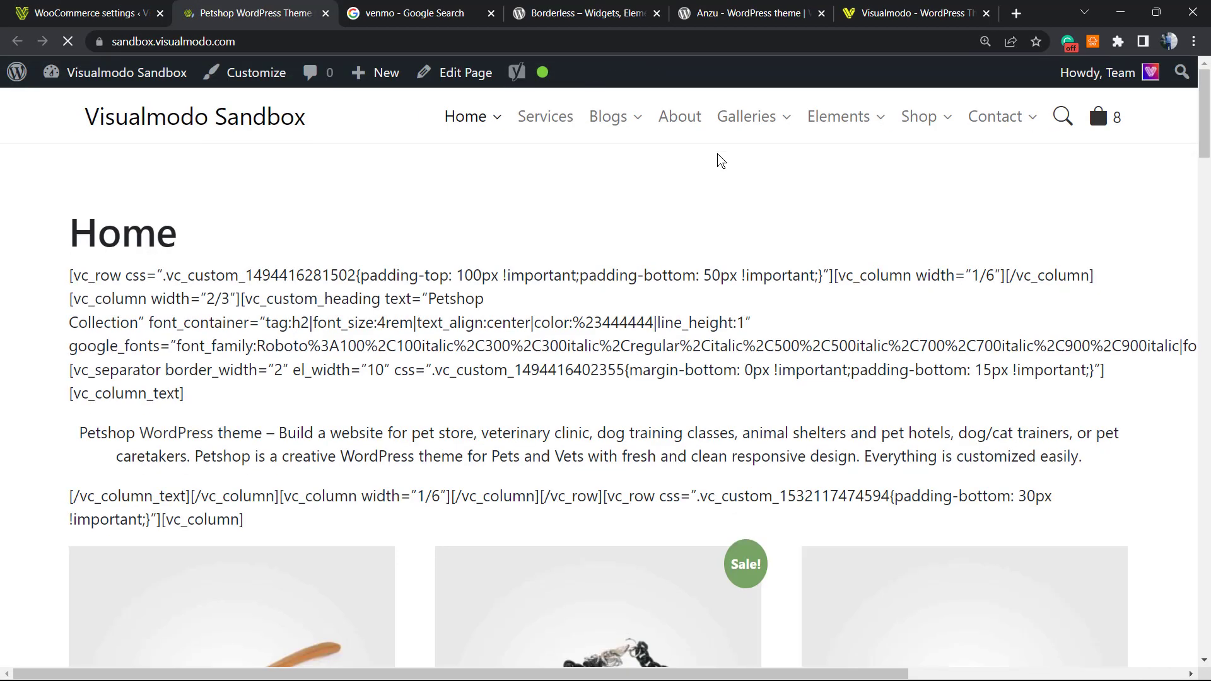
Step: Add Black Chain from Shop – Wide to the cart and proceed to checkout at $131.00
mouse_move(835, 119)
mouse_move(903, 124)
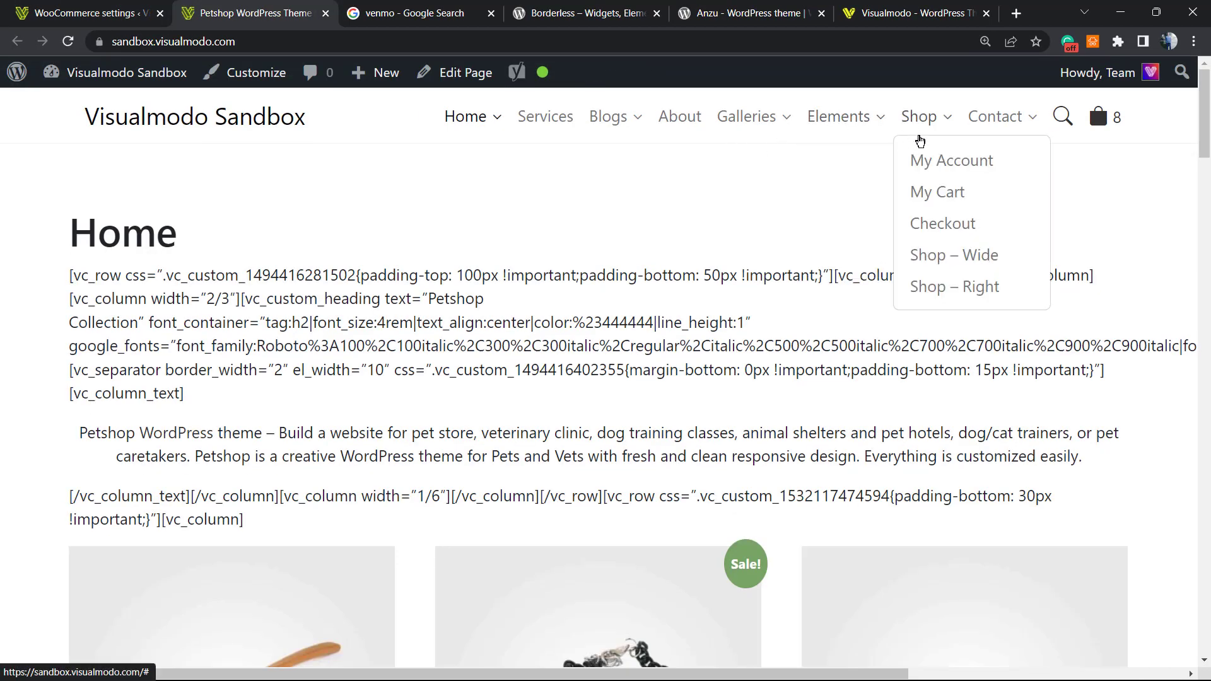
left_click(945, 256)
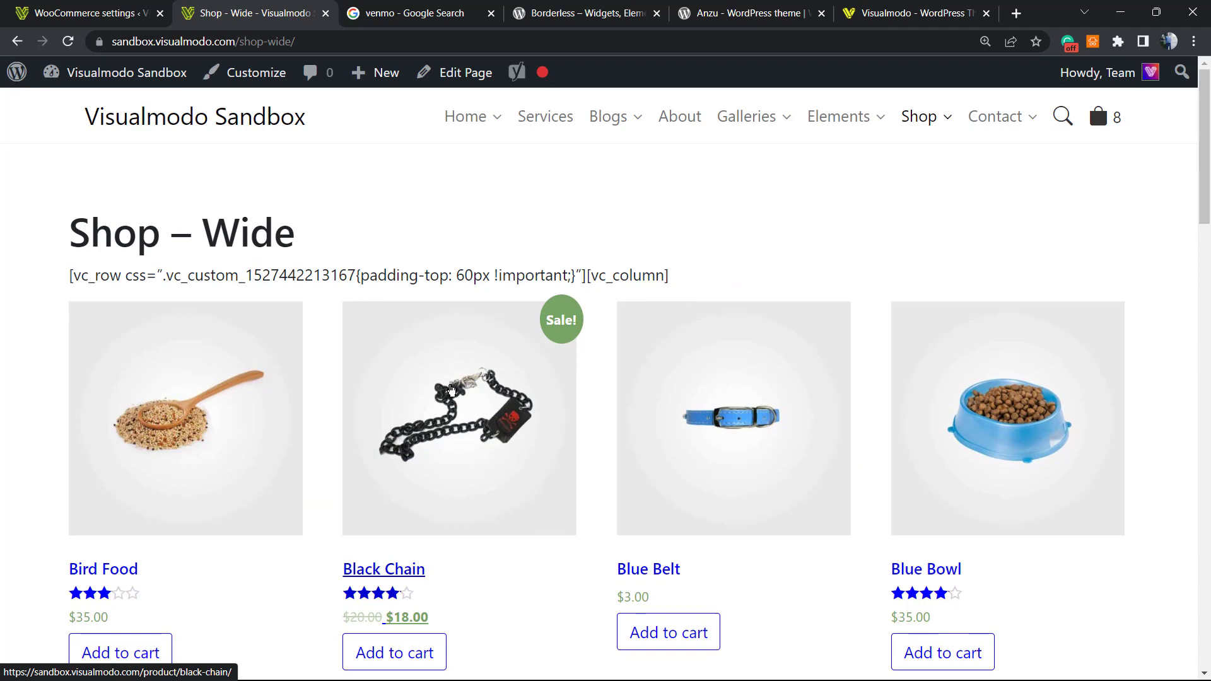
left_click(452, 410)
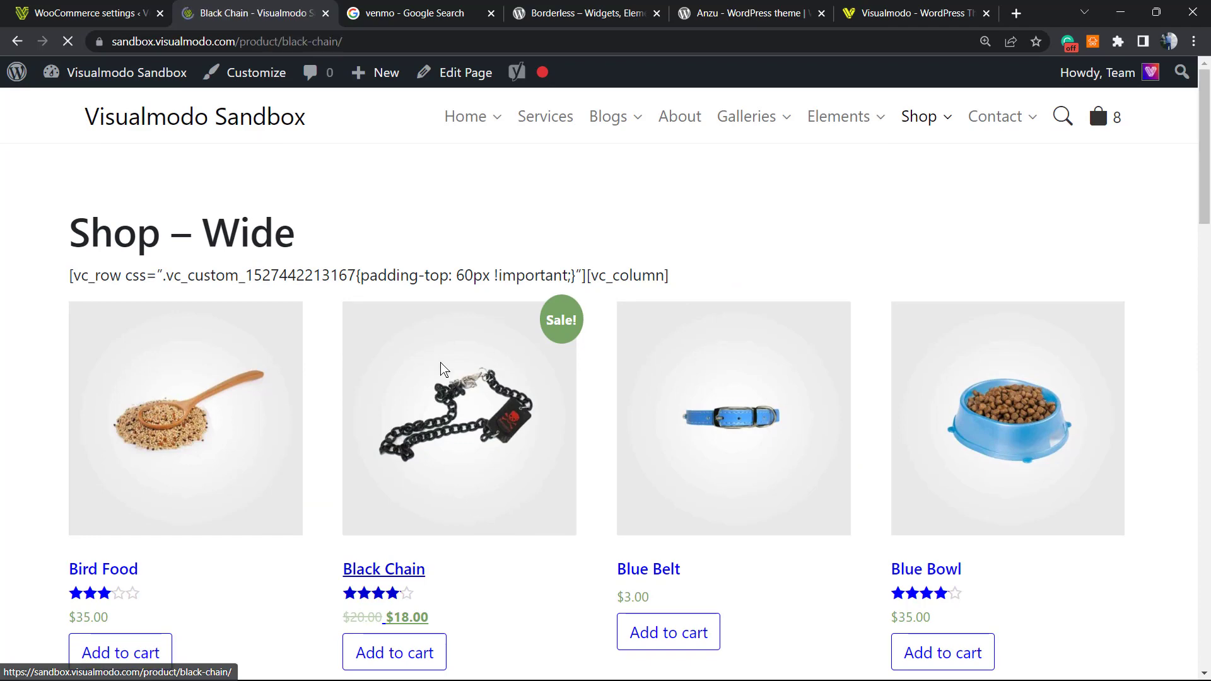
scroll(611, 349, "down", 2)
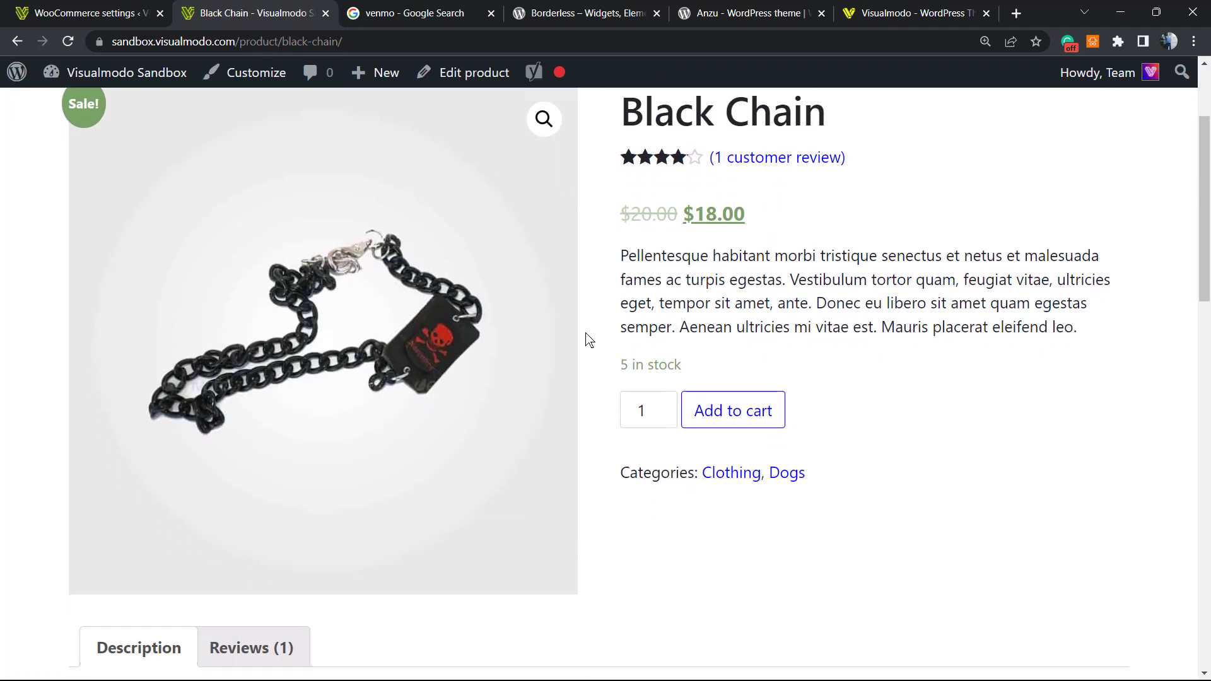
scroll(506, 322, "up", 1)
left_click(741, 479)
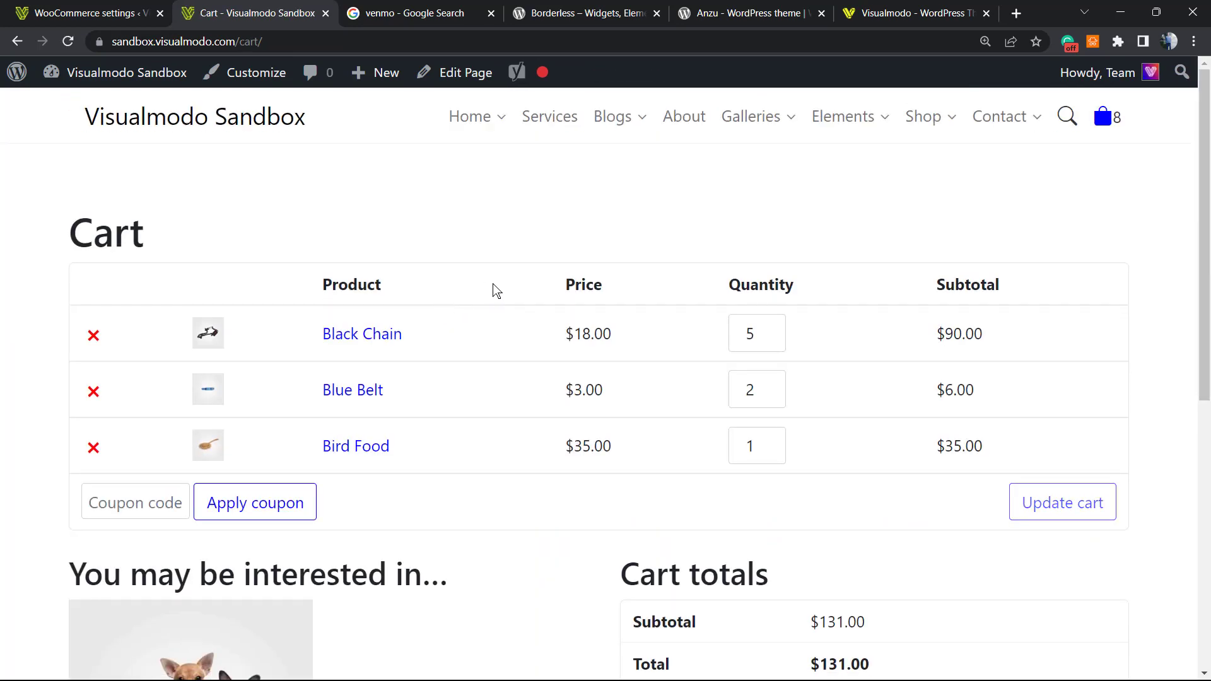
scroll(630, 309, "down", 5)
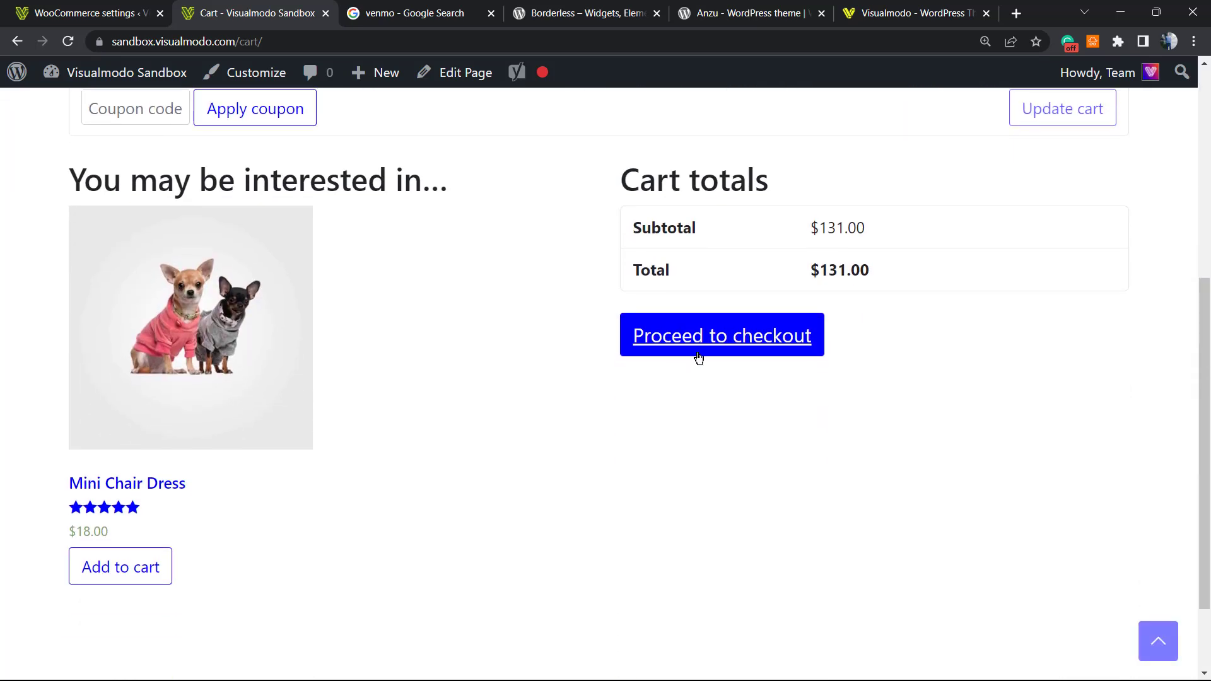
left_click(691, 348)
Step: Inspect the Venmo payment instructions and QR code, then return to the Your order summary
scroll(675, 384, "up", 4)
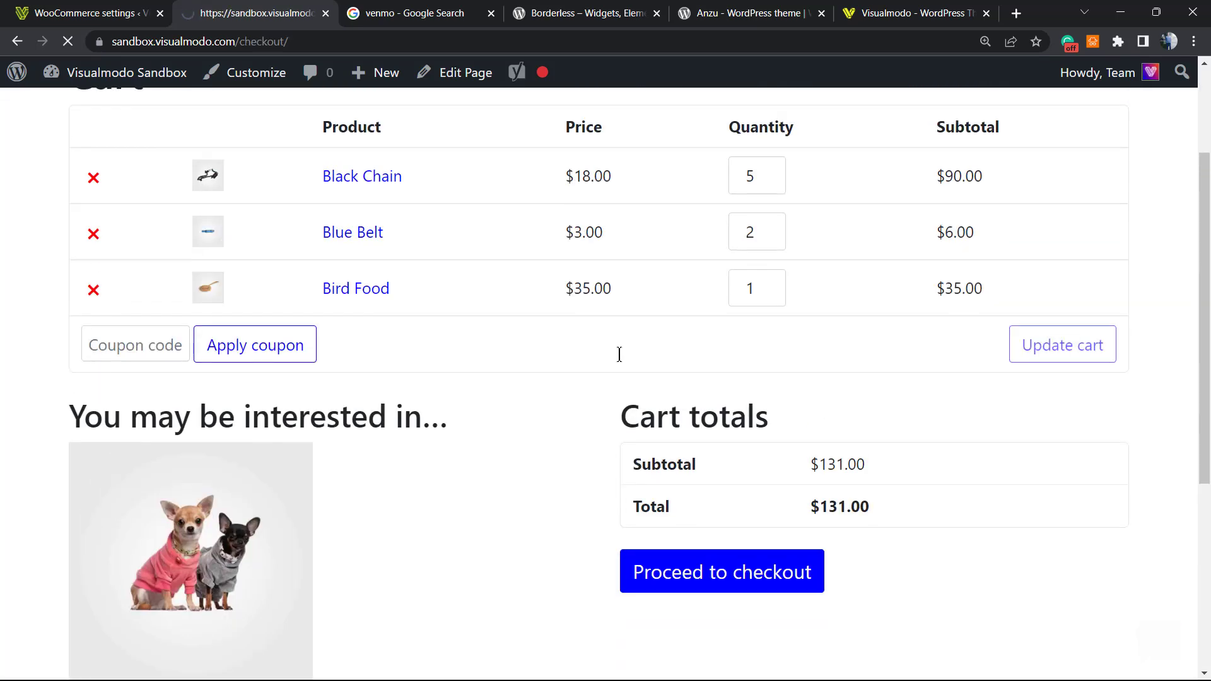
scroll(567, 353, "down", 15)
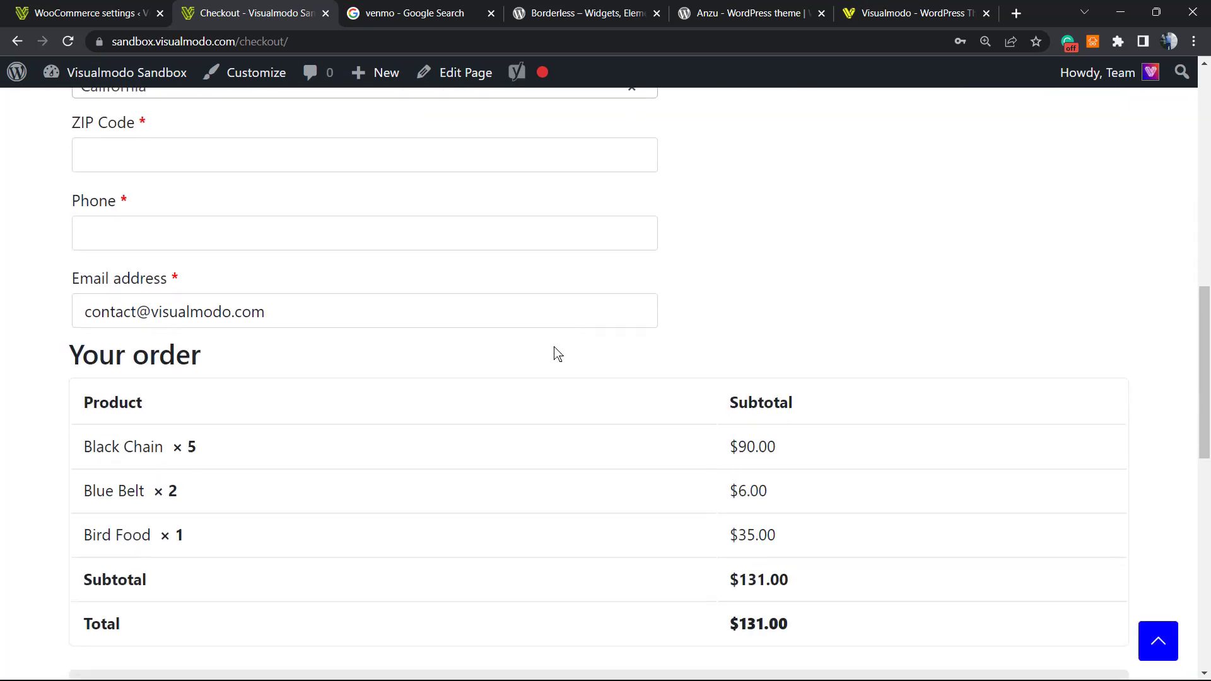
scroll(522, 353, "down", 4)
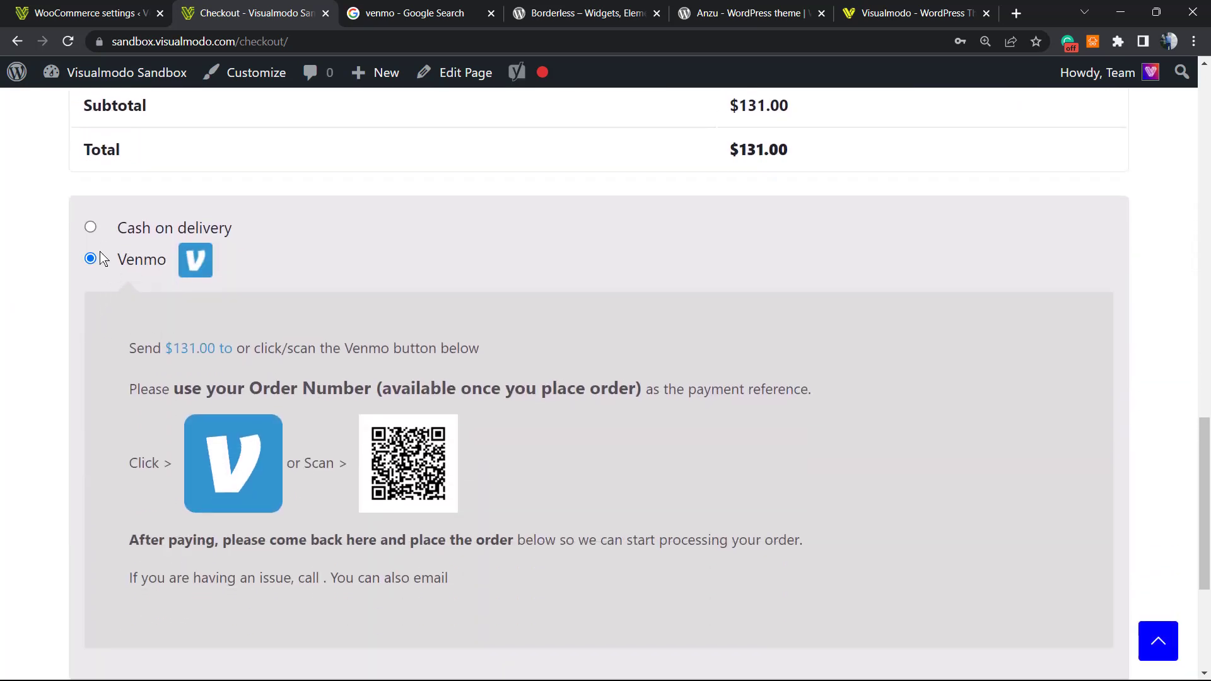
scroll(189, 341, "down", 1)
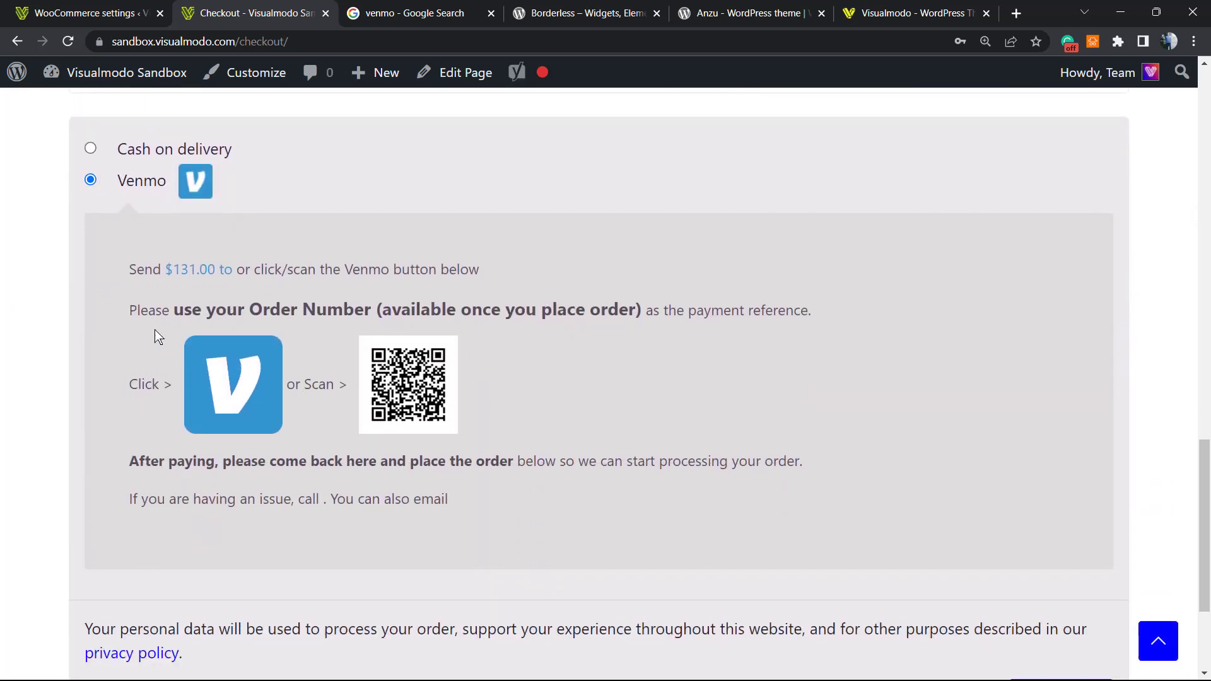
left_click_drag(129, 270, 674, 333)
scroll(631, 340, "down", 2)
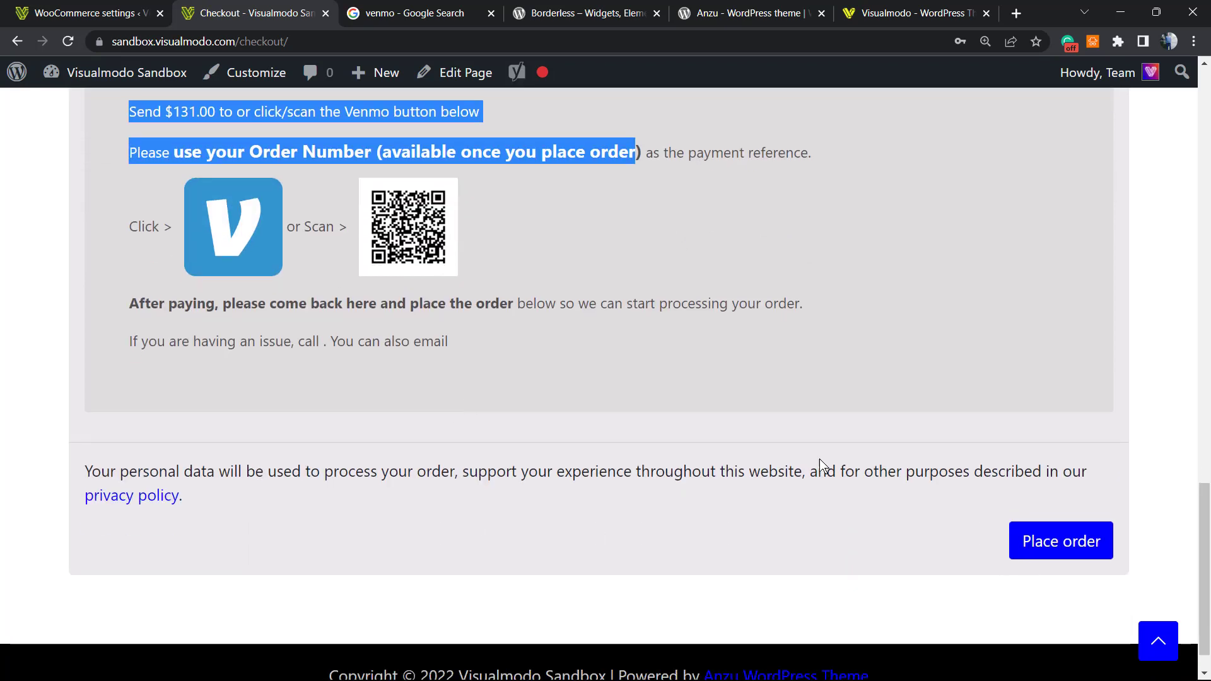
scroll(382, 323, "up", 1)
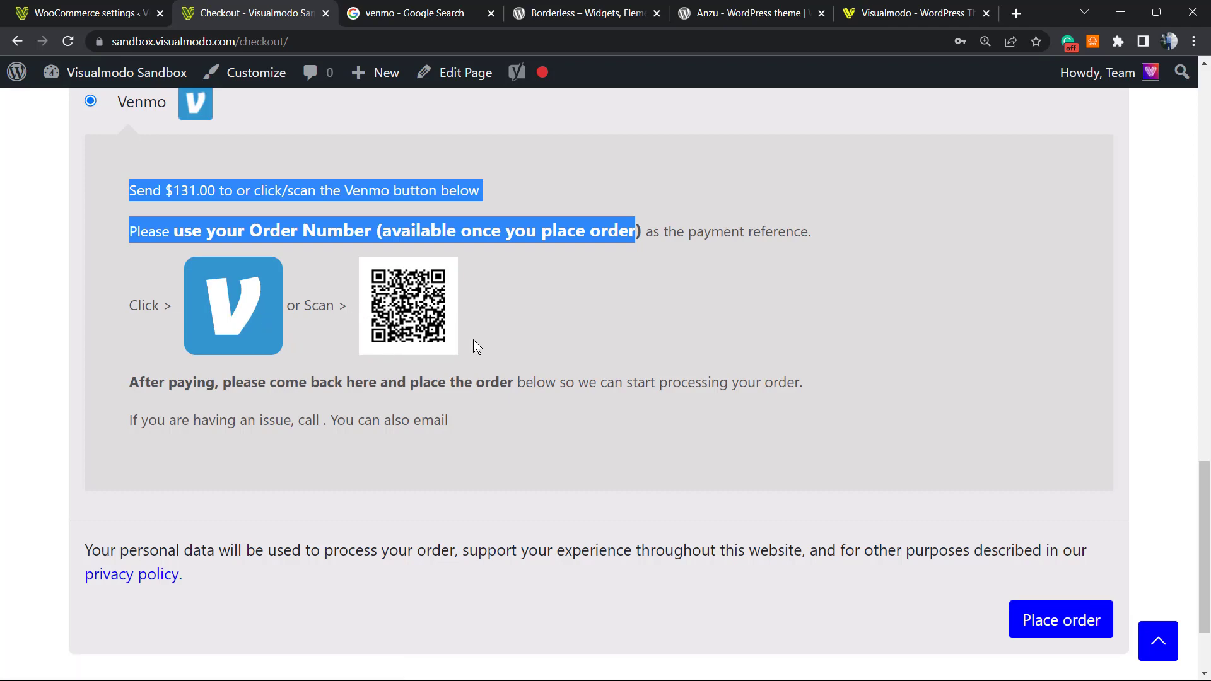
scroll(492, 324, "up", 8)
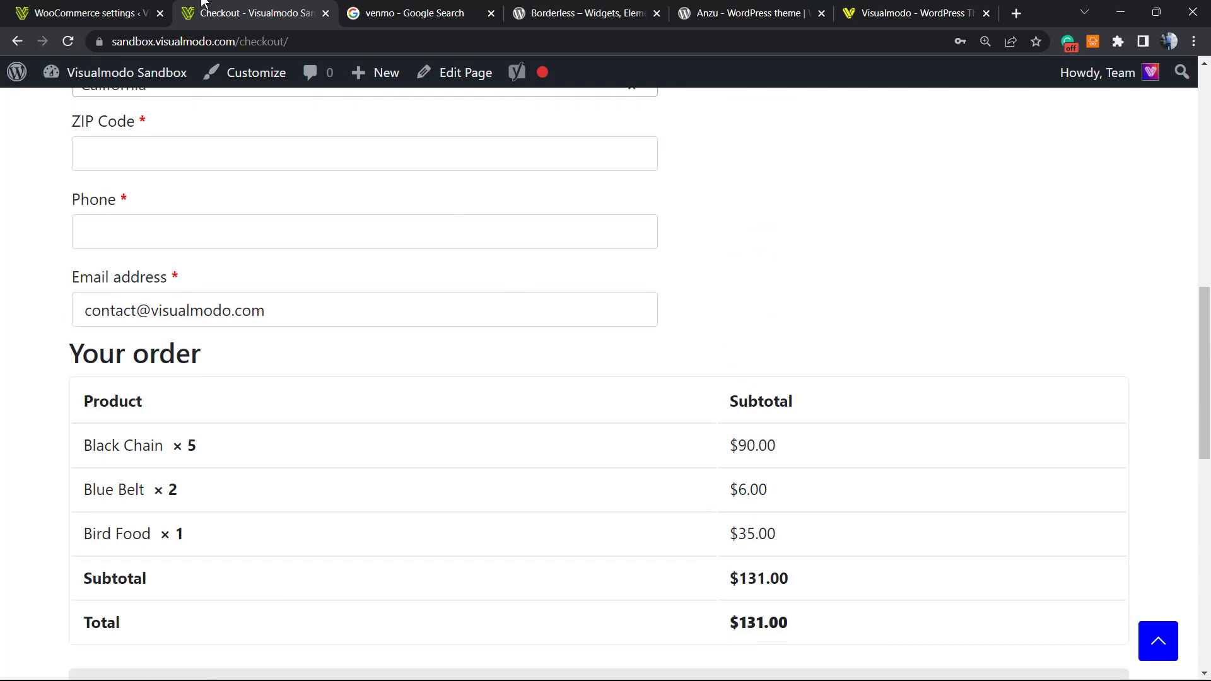
Step: Open the Venmo Receipts admin list, which has no posts yet
left_click(100, 11)
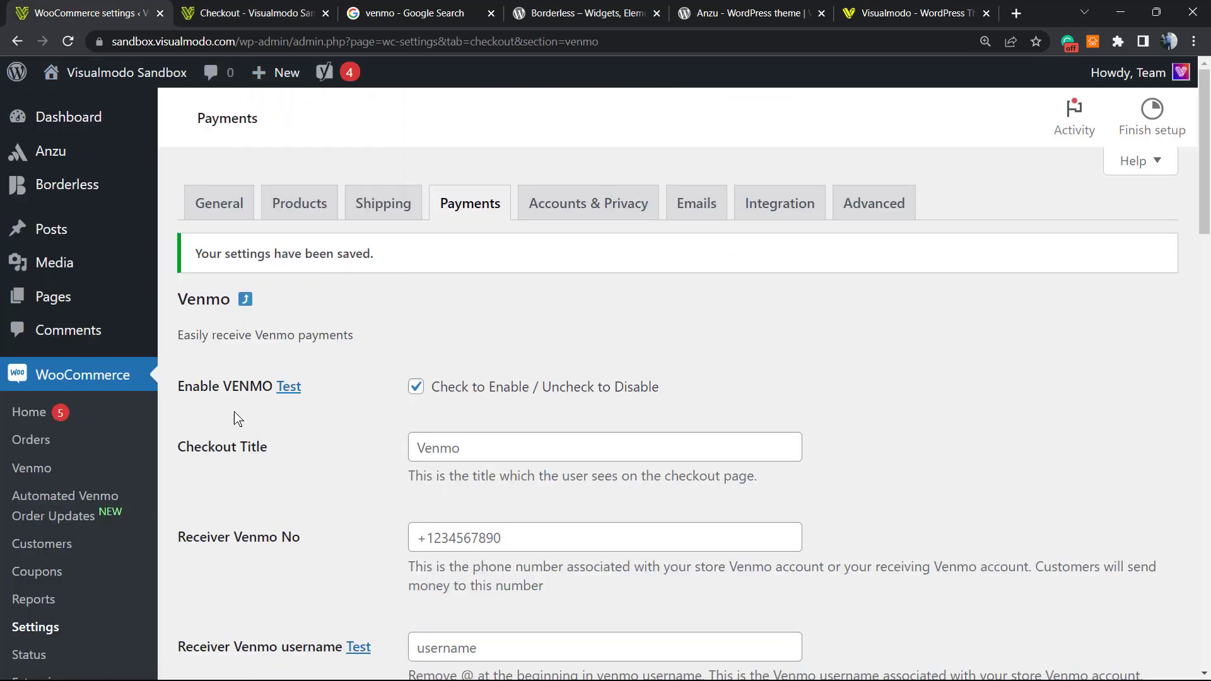
scroll(252, 397, "down", 5)
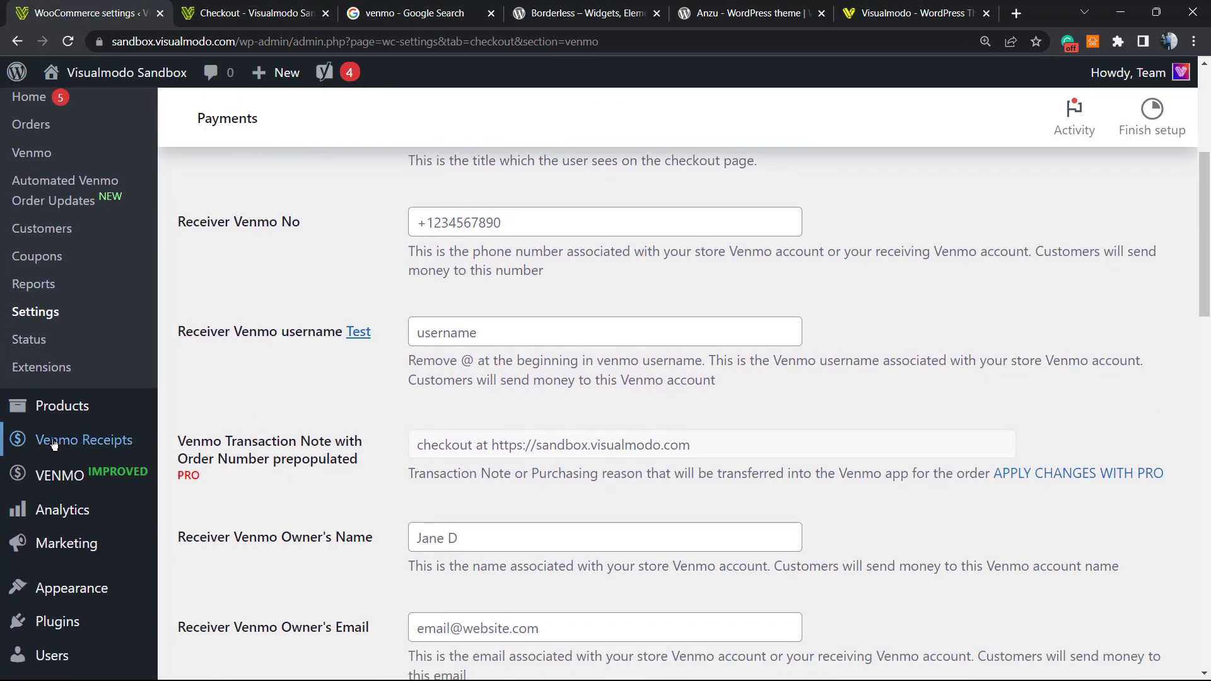
mouse_move(52, 444)
left_click(90, 445)
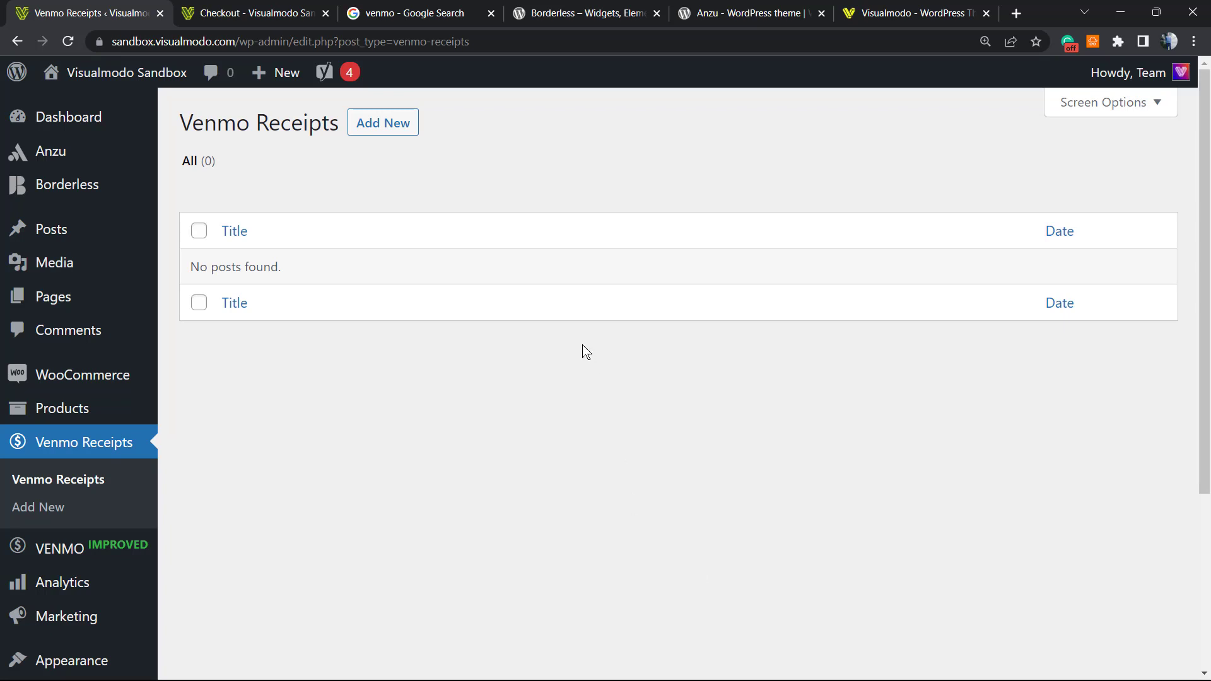
Step: Return to checkout showing Venmo with Send $131.00 instructions, a Venmo button and QR code
left_click(346, 9)
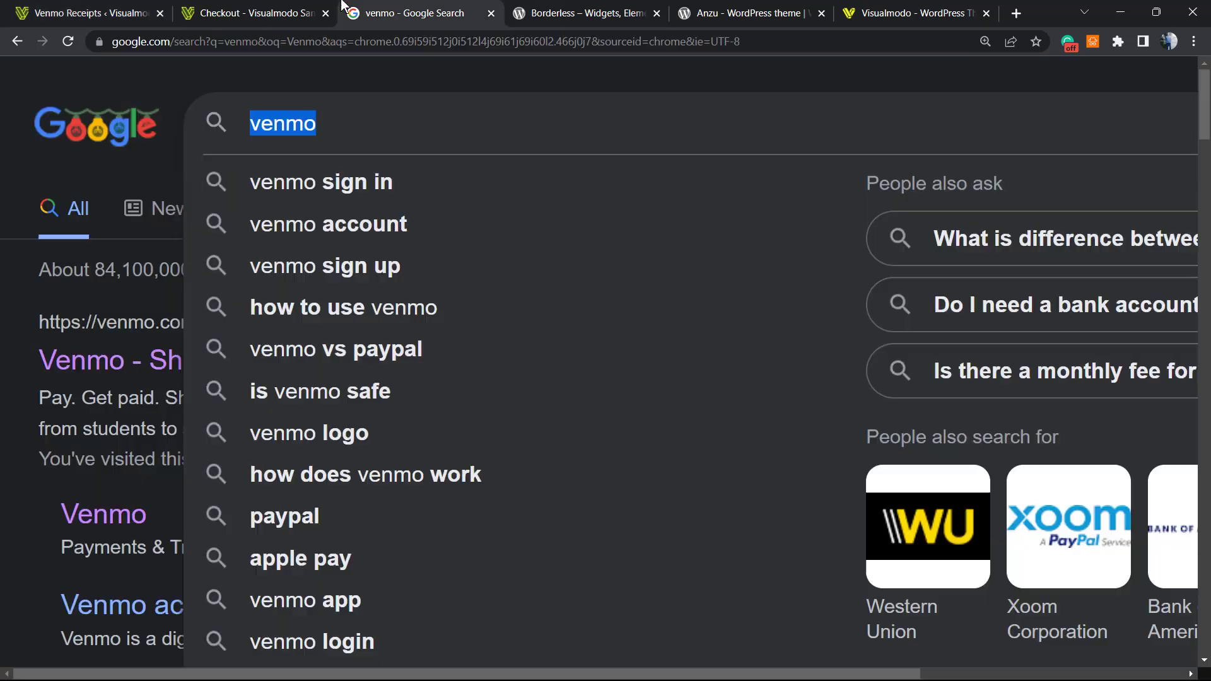
left_click(297, 9)
scroll(413, 416, "down", 6)
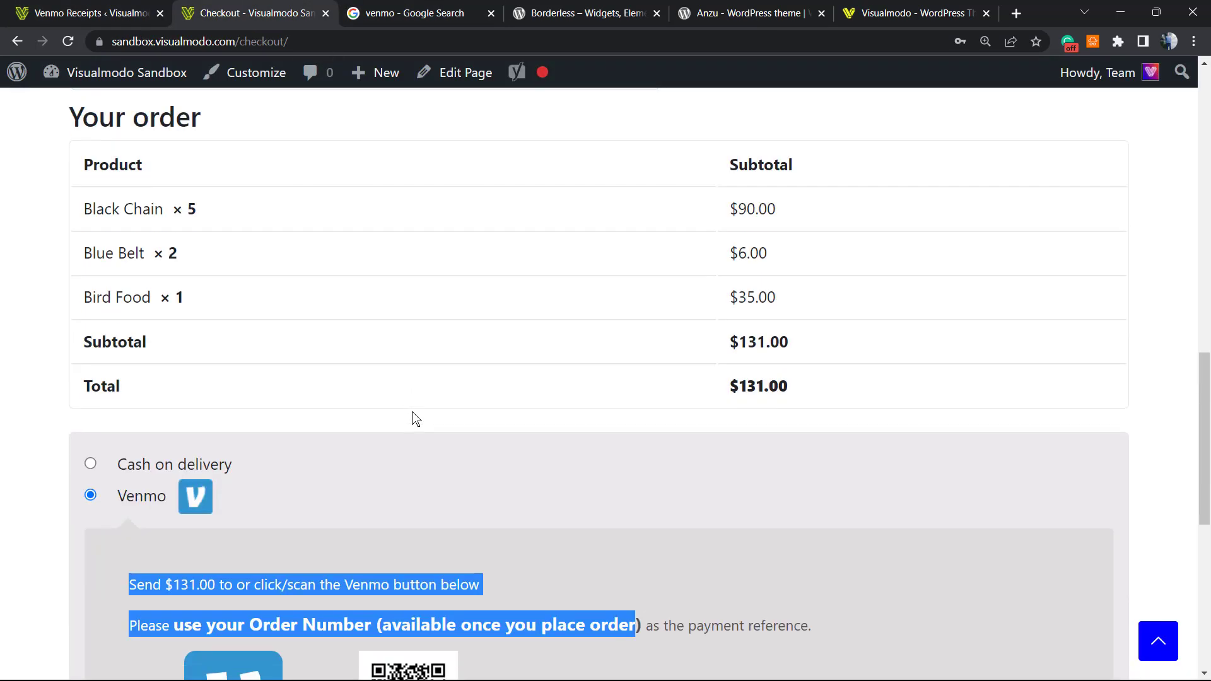
left_click(344, 309)
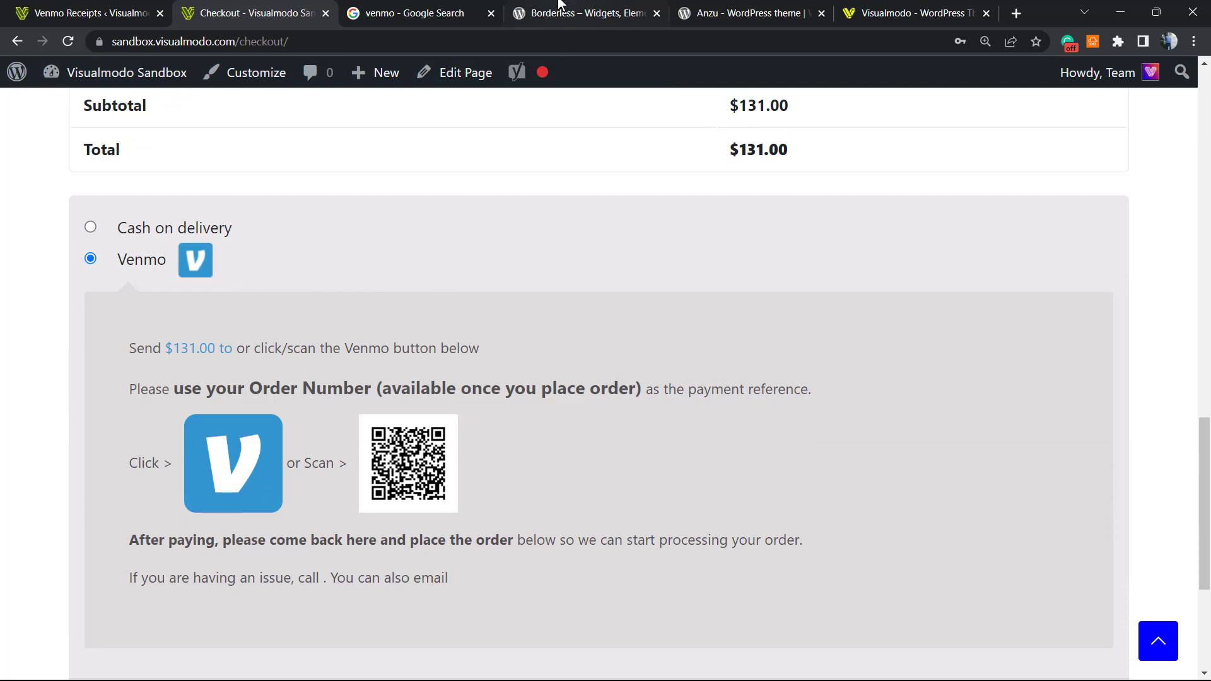
Step: Review the Borderless plugin page on WordPress.org, then move to the Anzu theme page
left_click(571, 13)
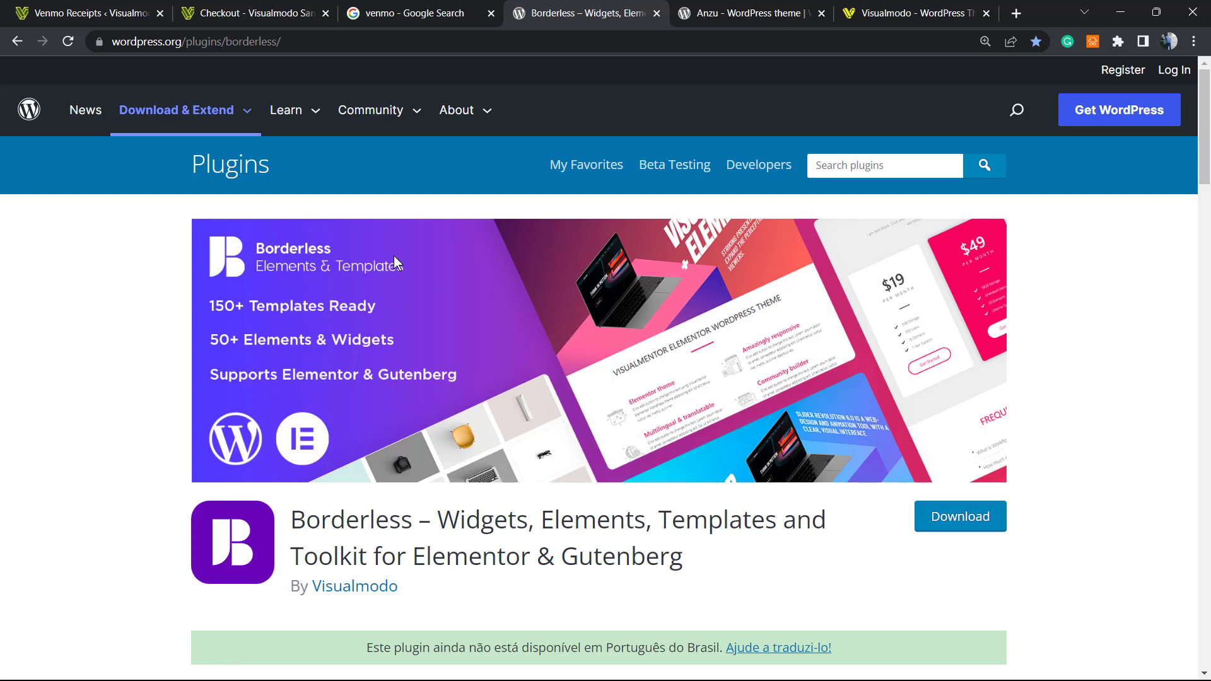
double_click(335, 522)
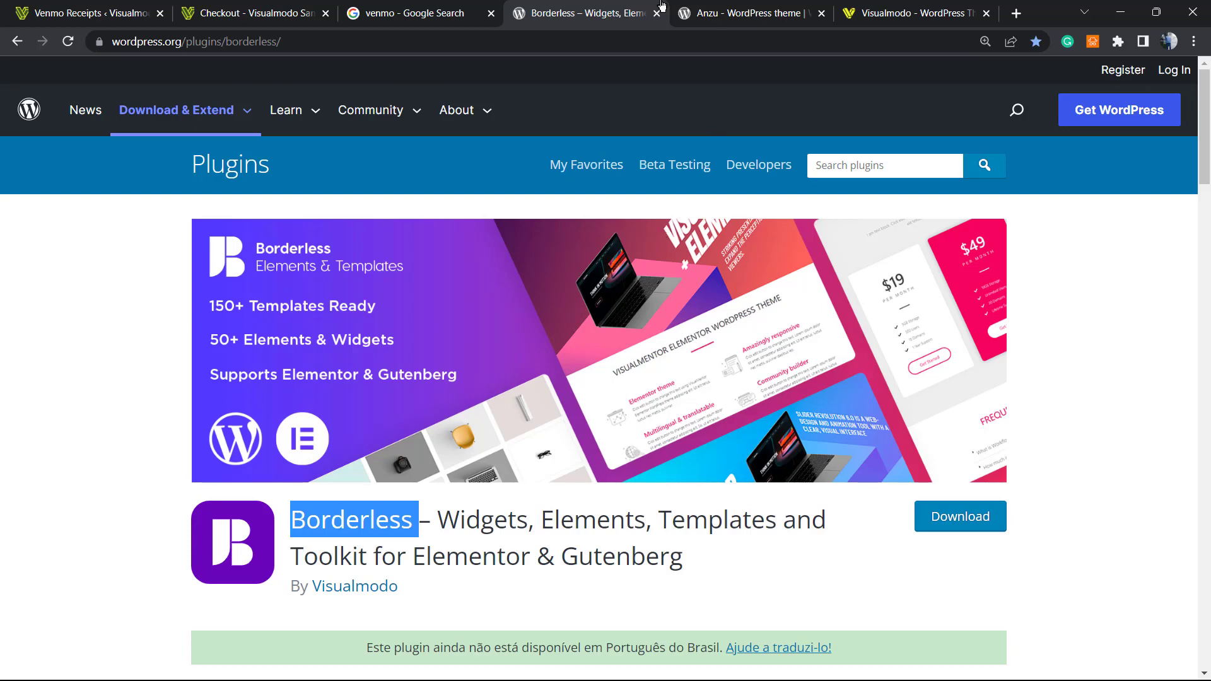
left_click(735, 4)
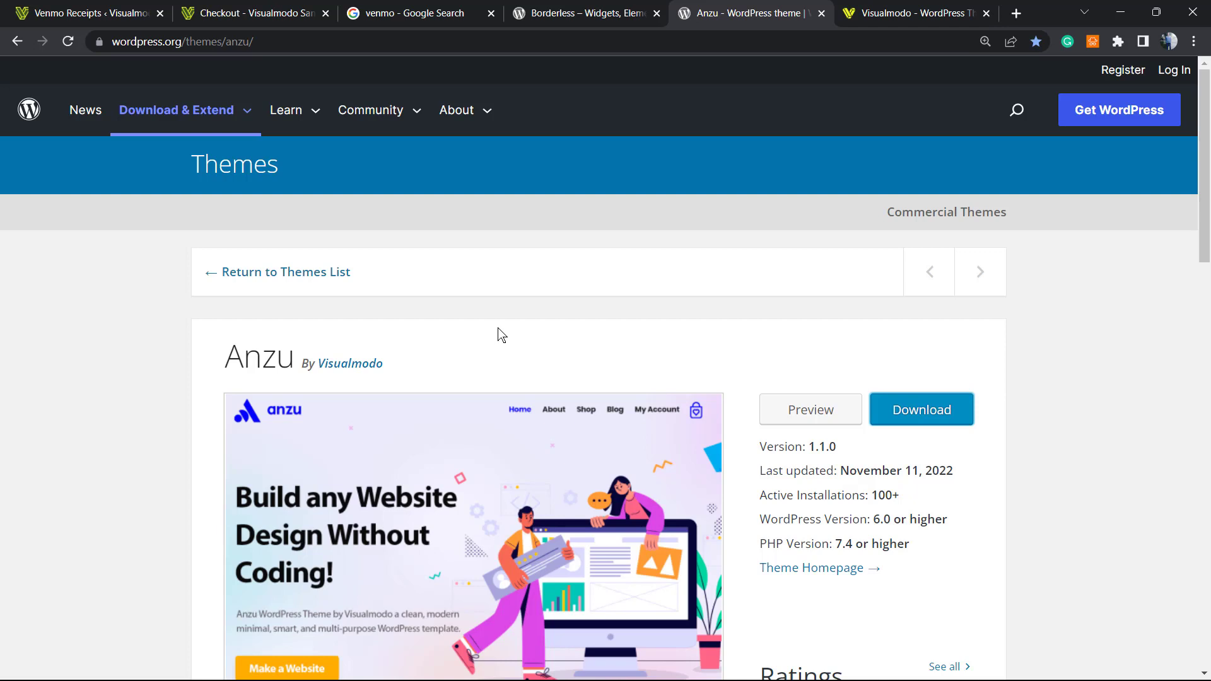
Step: Leave the Anzu theme page for the Visualmodo homepage tab
double_click(227, 352)
left_click(469, 347)
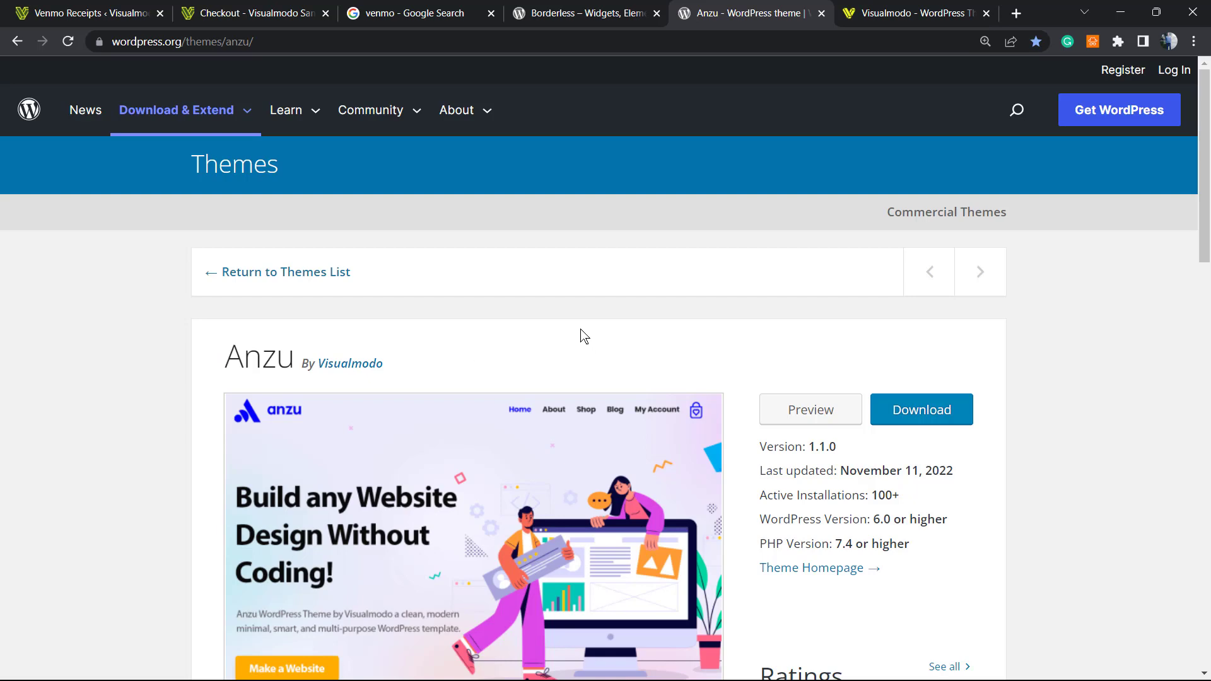
left_click(902, 10)
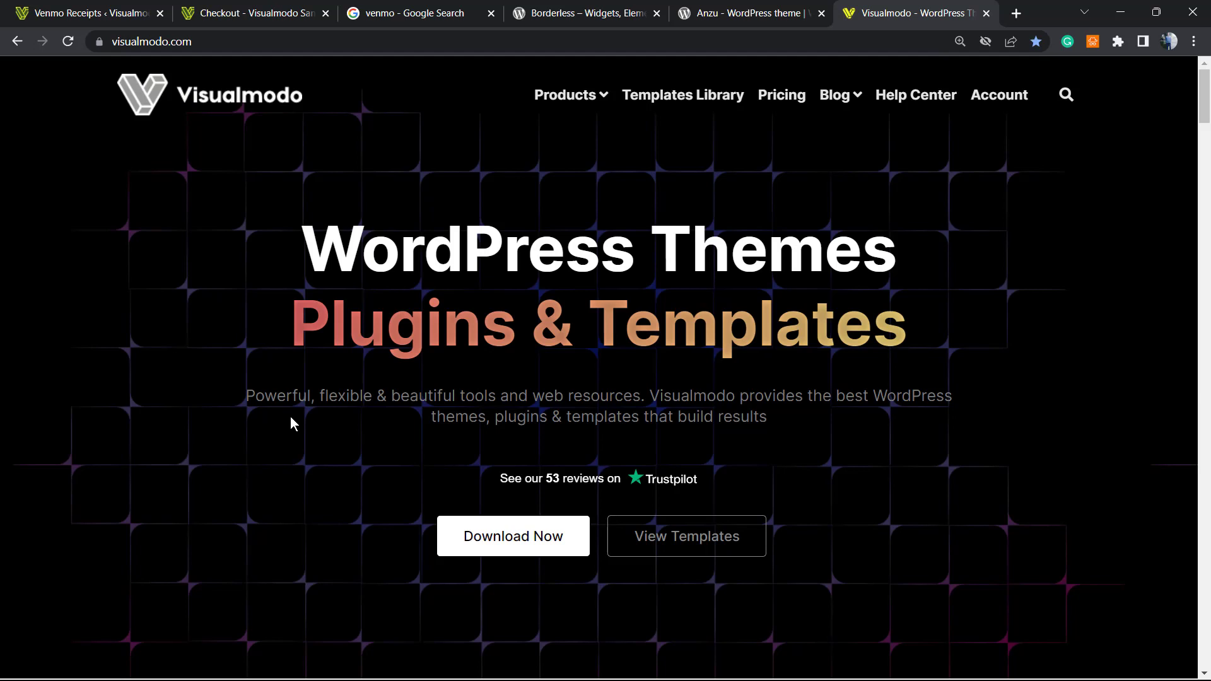
Step: Open Visualmodo's Starter Templates Library and browse down past Winery 2, Lawyer and Resort to Architect
left_click(657, 95)
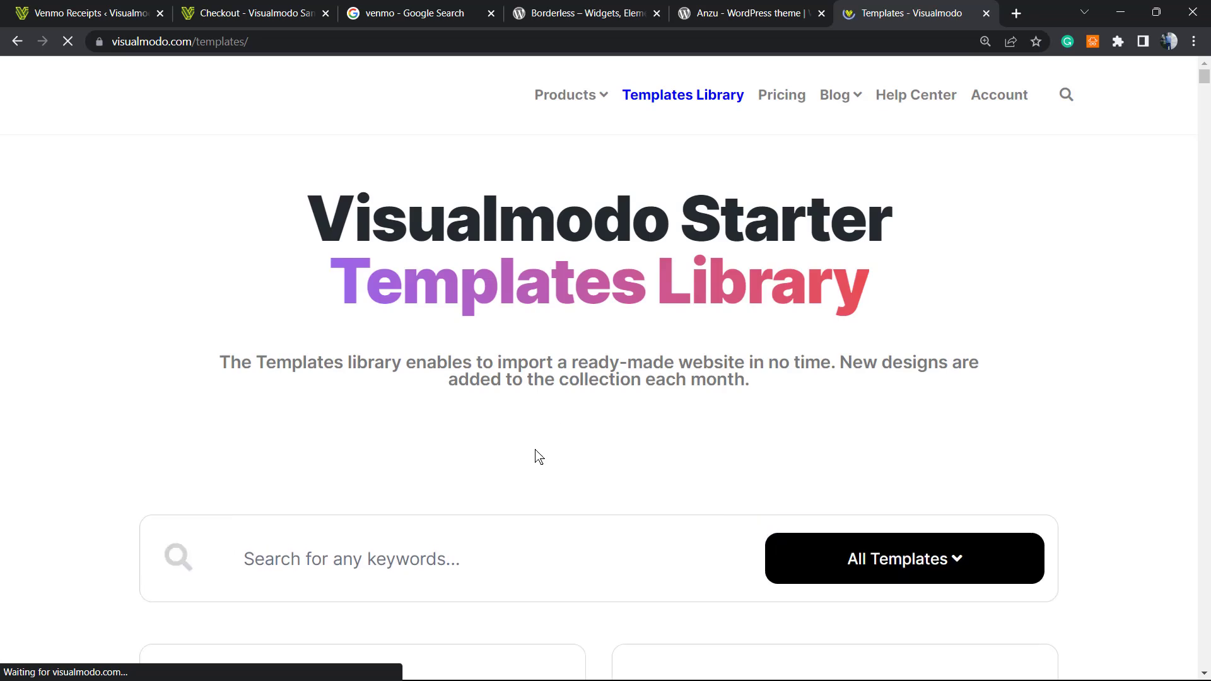
scroll(532, 454, "down", 8)
scroll(625, 430, "down", 20)
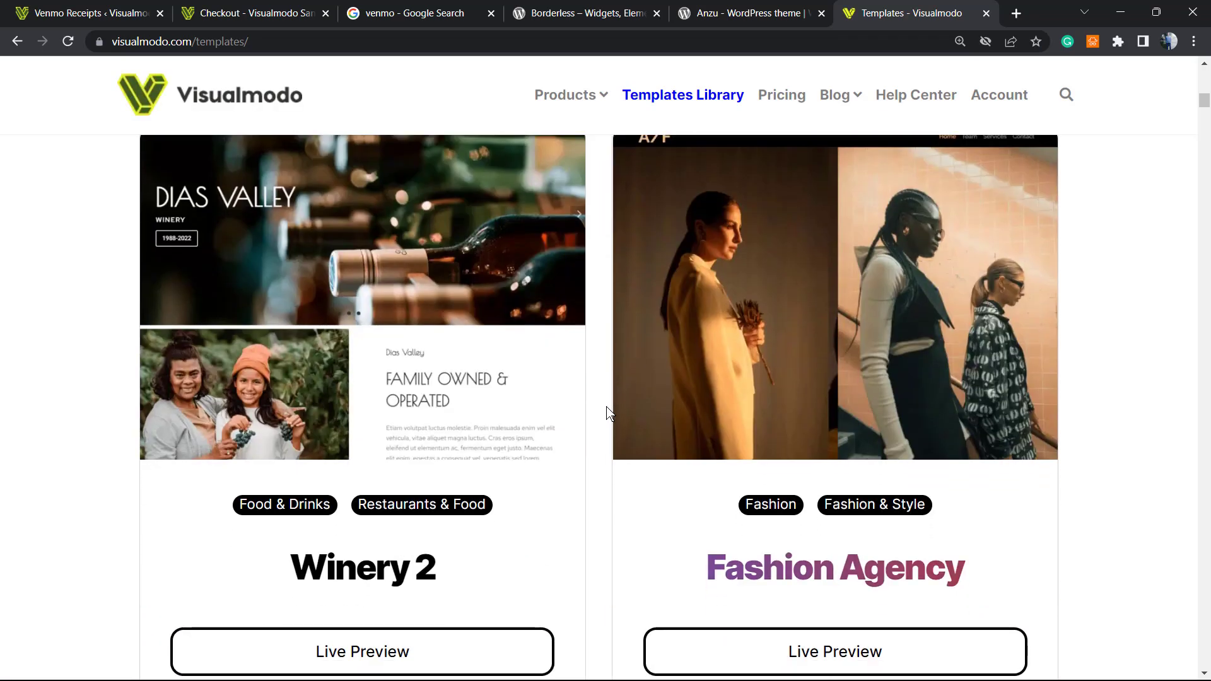
scroll(607, 413, "down", 20)
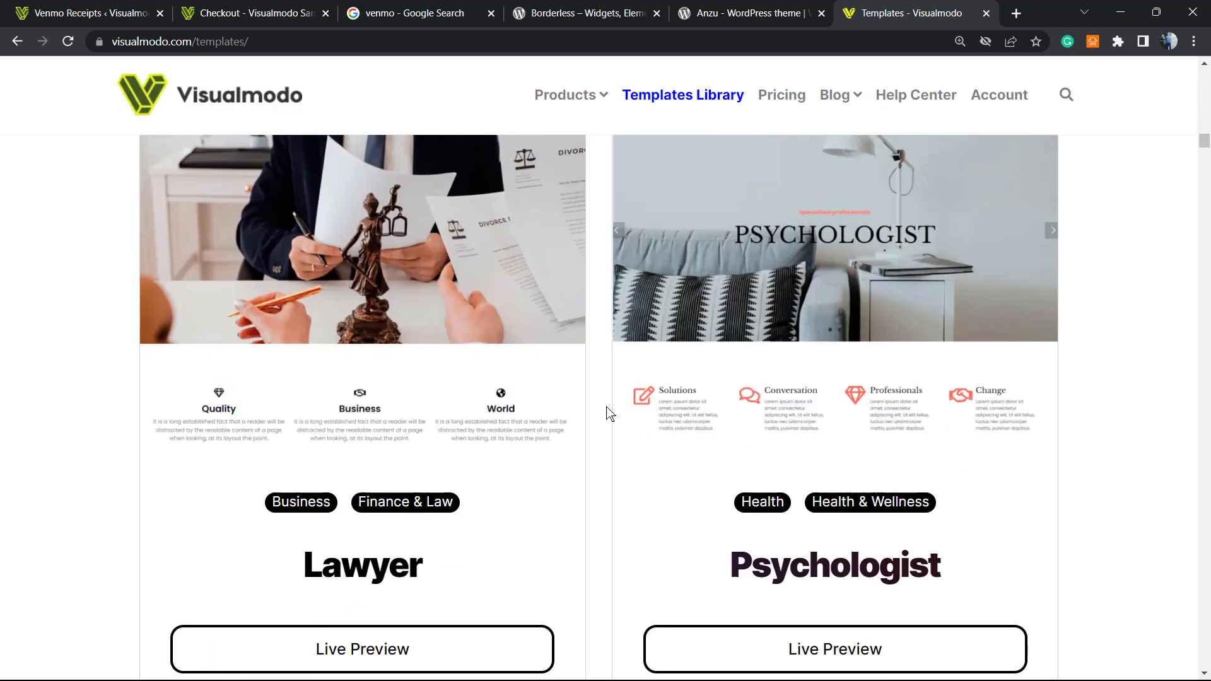
scroll(595, 421, "down", 11)
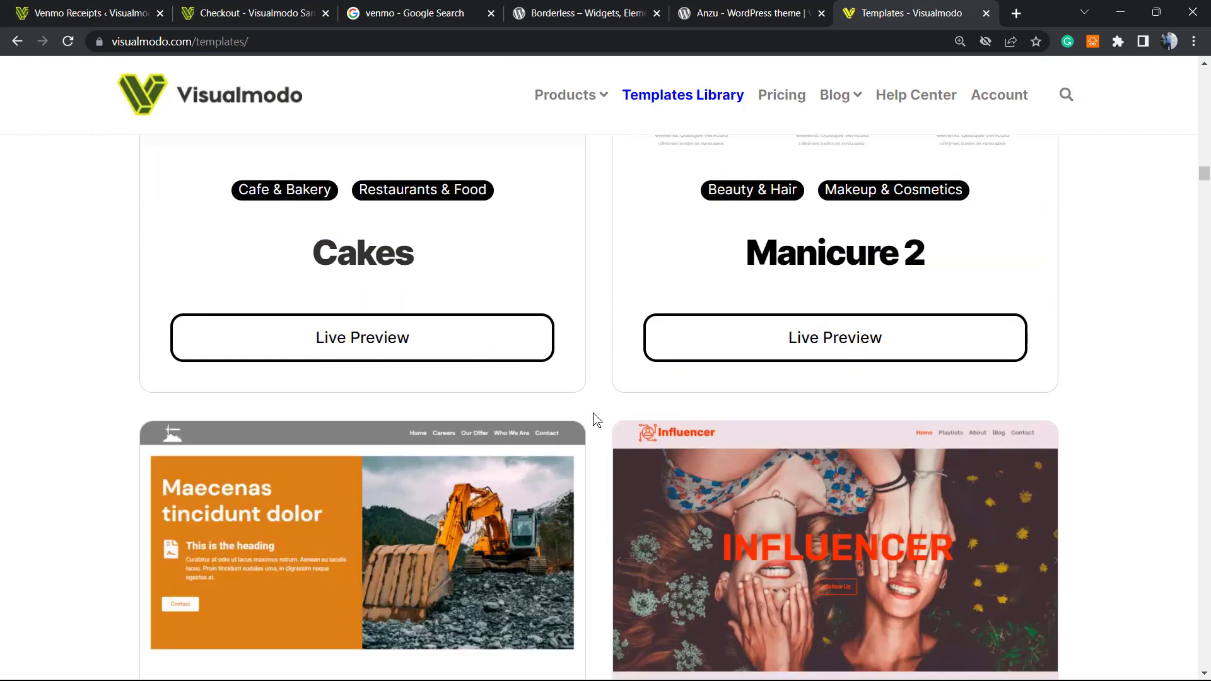
scroll(591, 422, "down", 4)
scroll(589, 421, "down", 18)
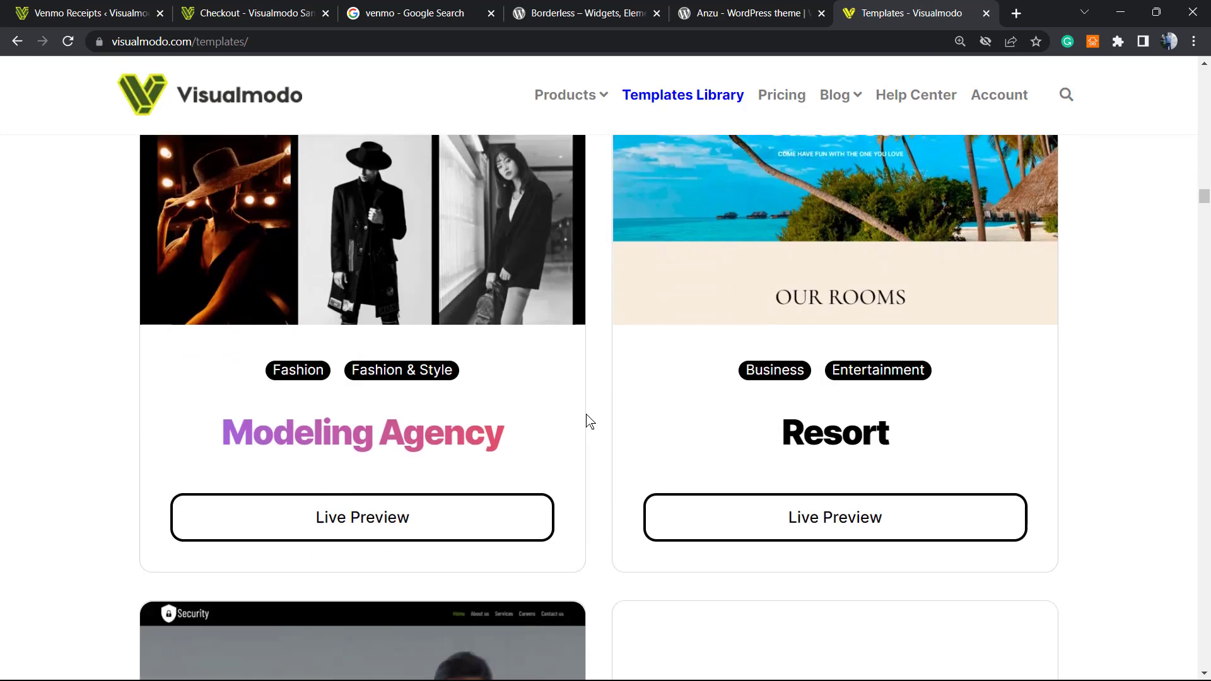
scroll(588, 420, "down", 10)
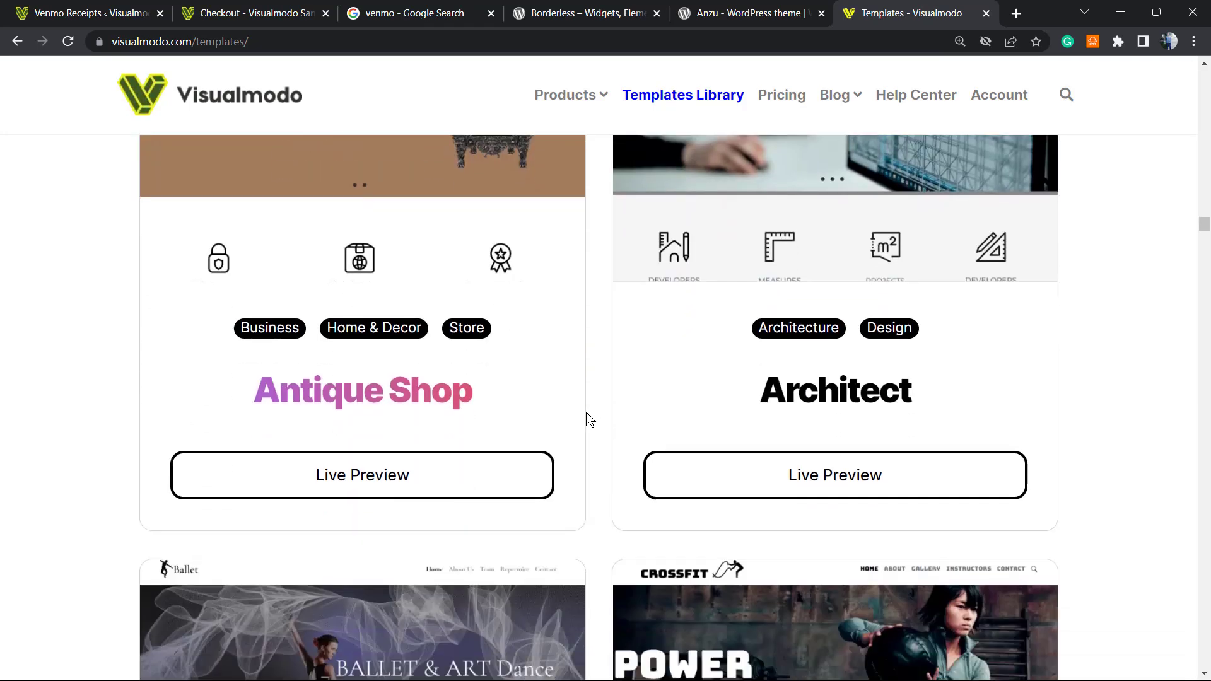